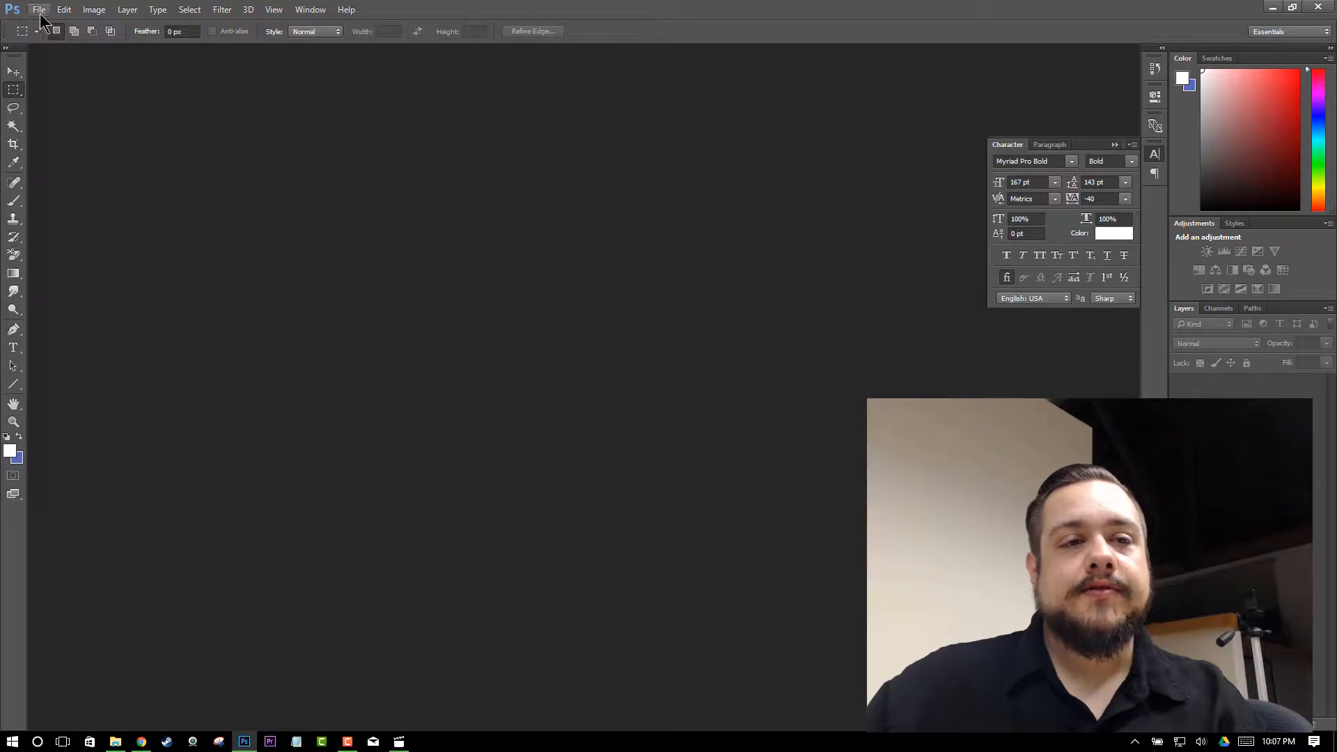
# Create a new 1920 × 1080 pixel document at 72 pixels/inch with a white background.
pyautogui.click(42, 27)
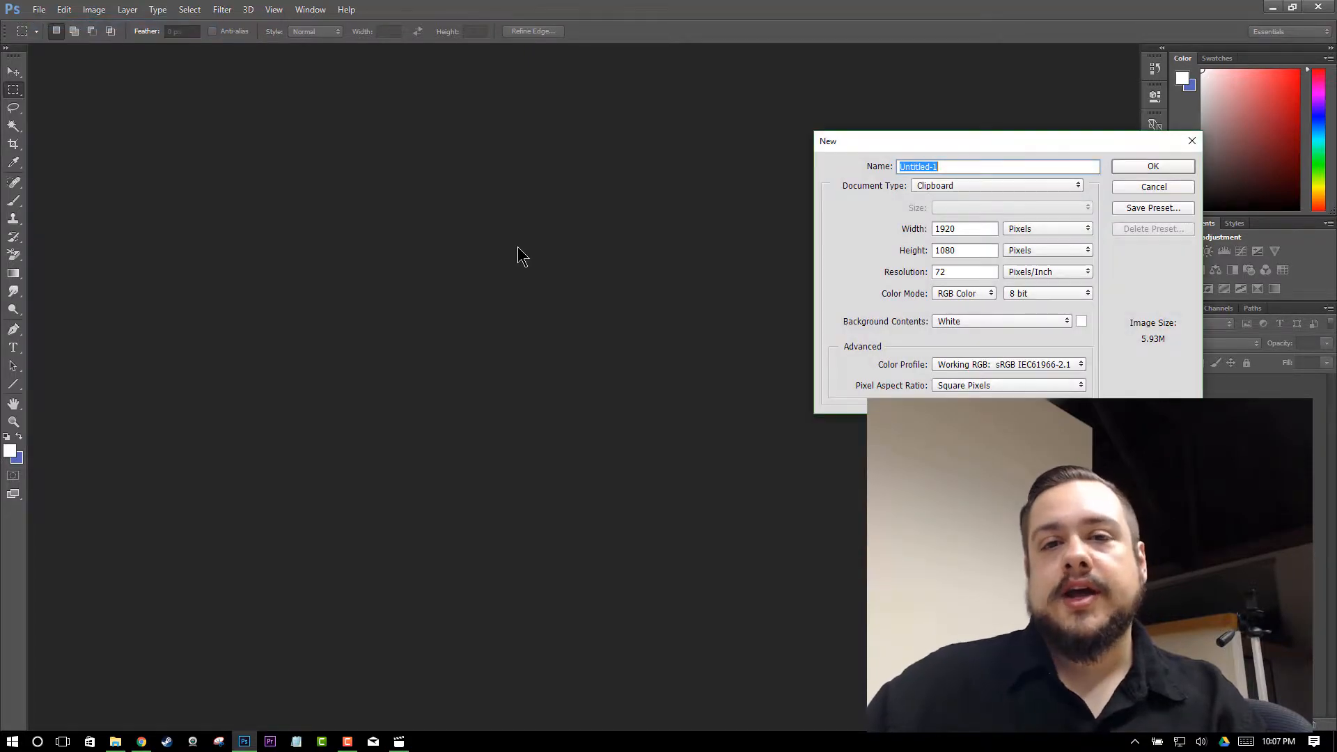
pyautogui.moveTo(982, 148); pyautogui.dragTo(646, 142)
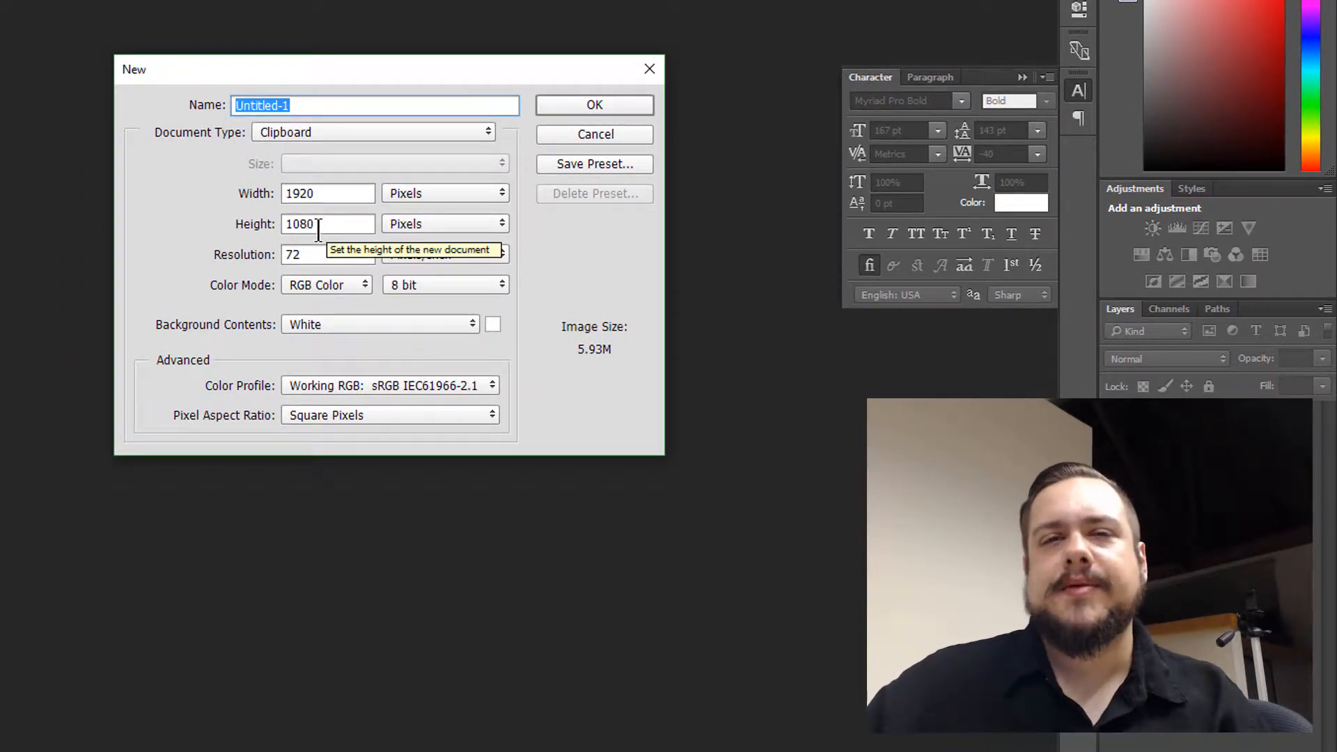
pyautogui.click(580, 104)
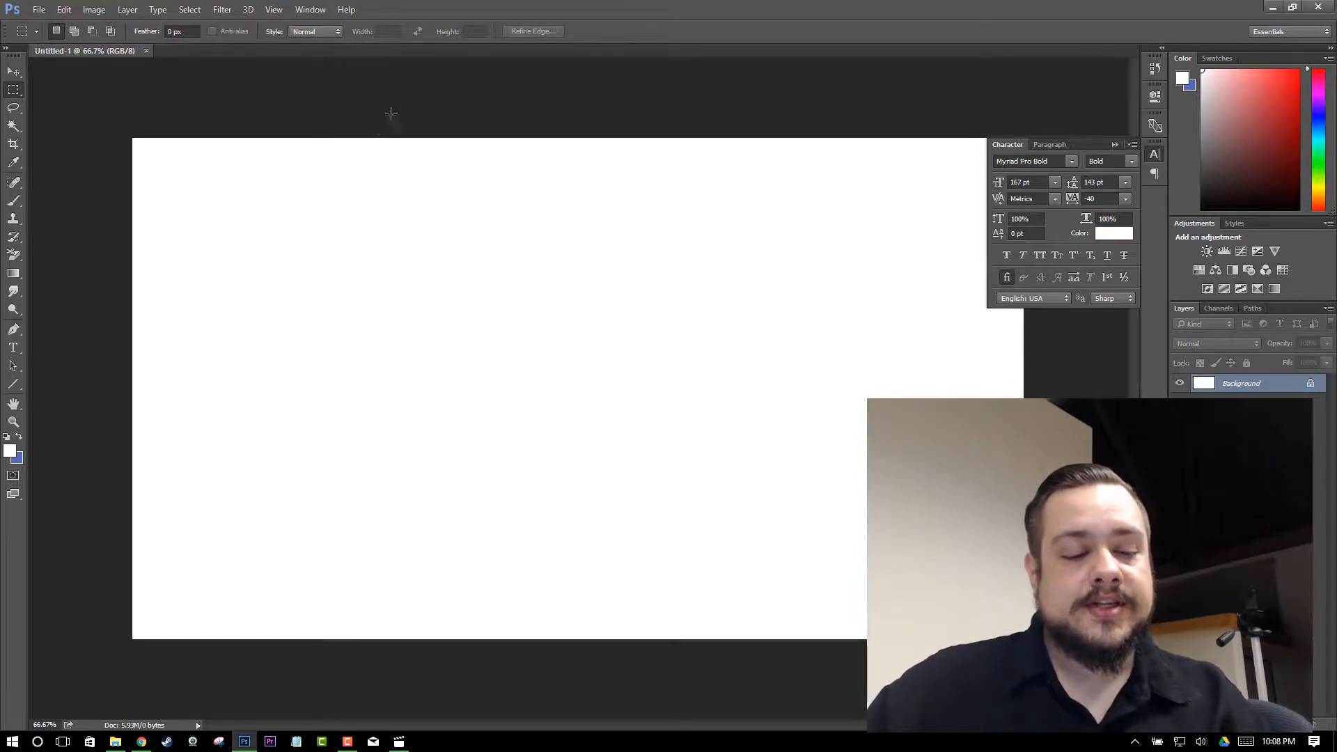
# Paste the copied photo into the document and float the Character panel over the canvas's upper right area.
pyautogui.click(64, 10)
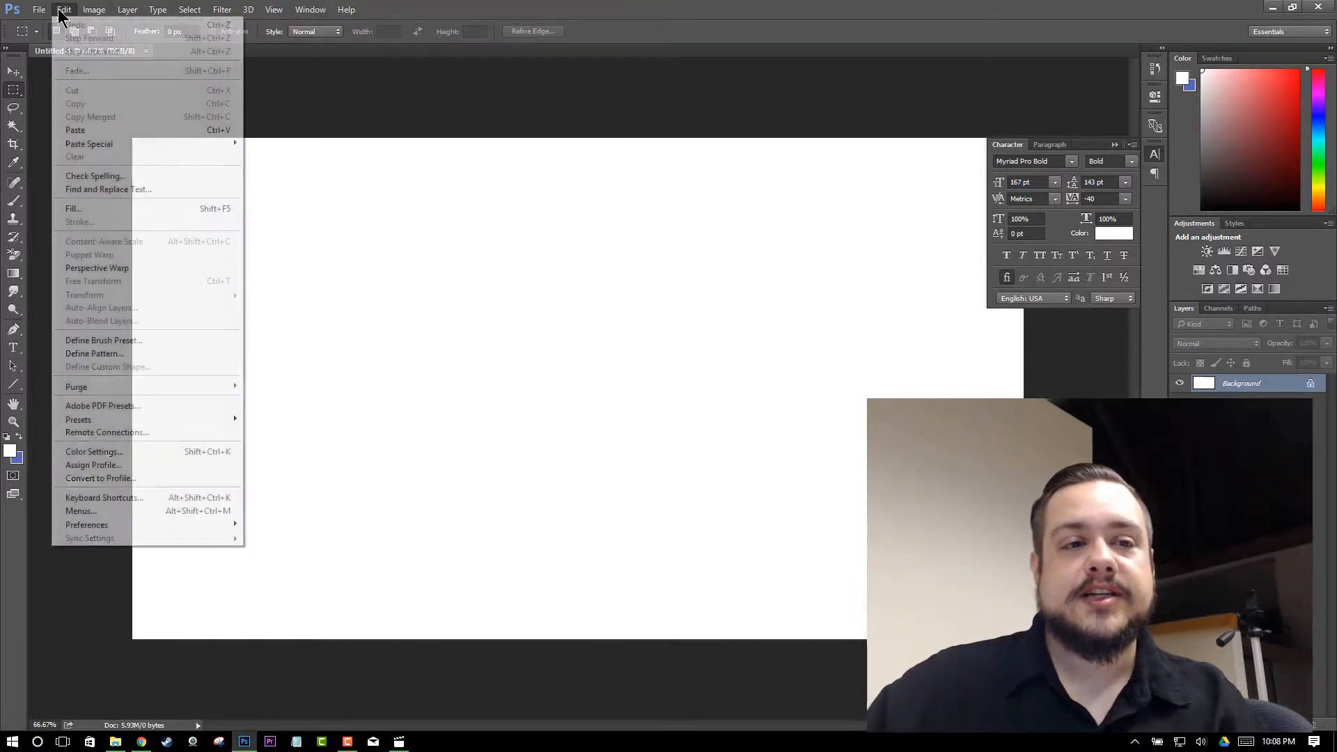
pyautogui.click(94, 131)
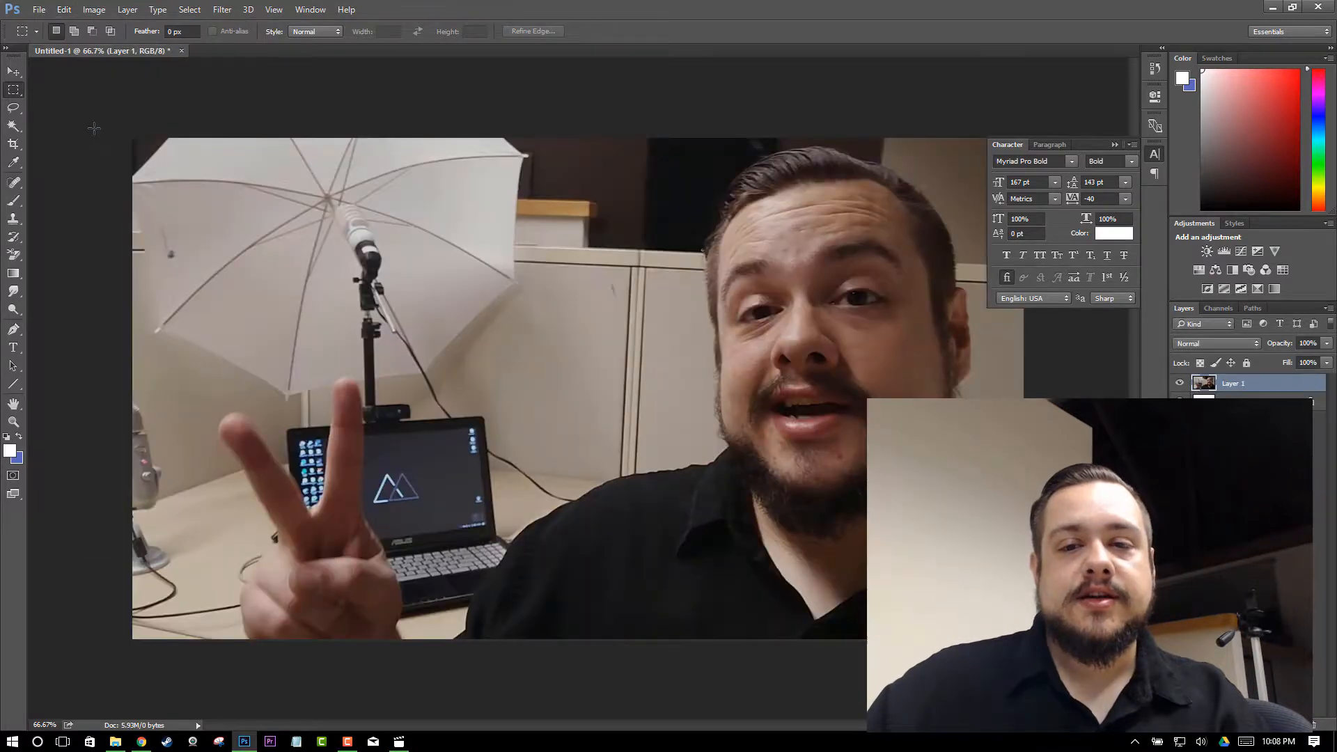
pyautogui.moveTo(1074, 149); pyautogui.dragTo(1164, 157)
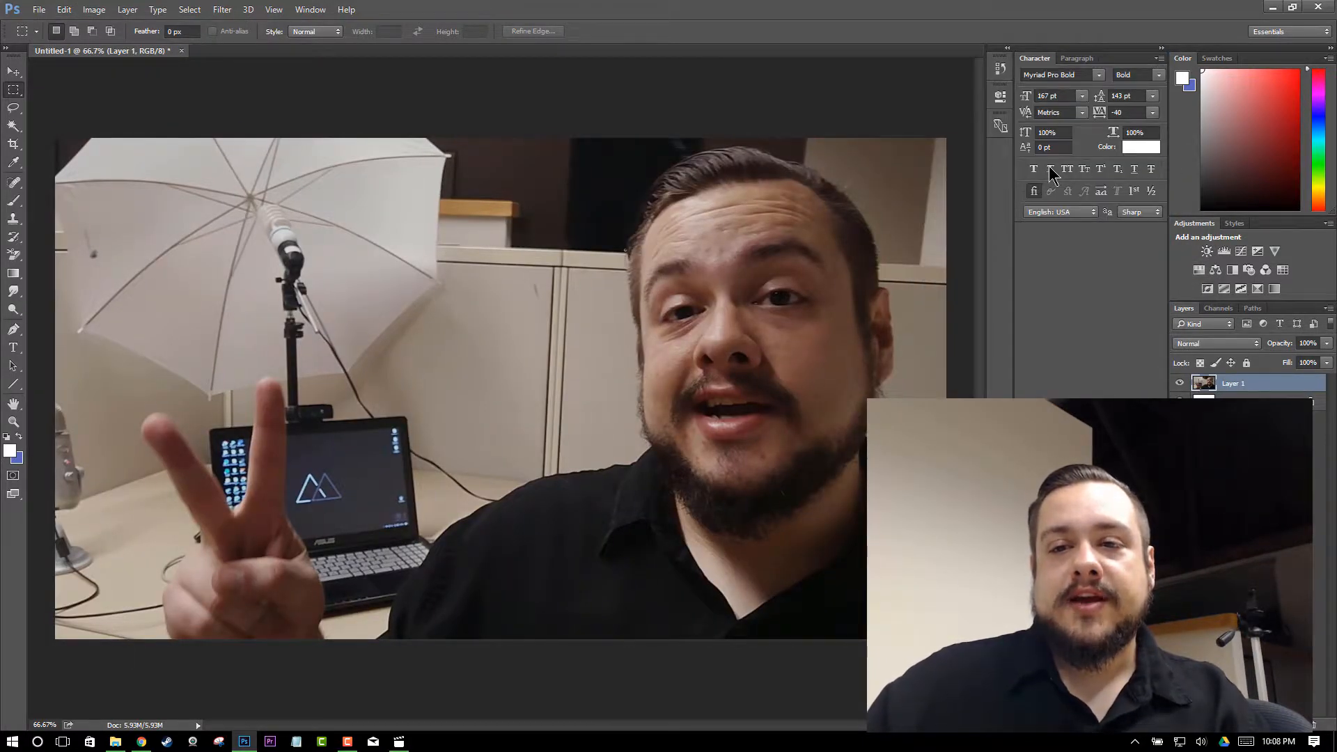
pyautogui.moveTo(1117, 67); pyautogui.dragTo(1038, 92)
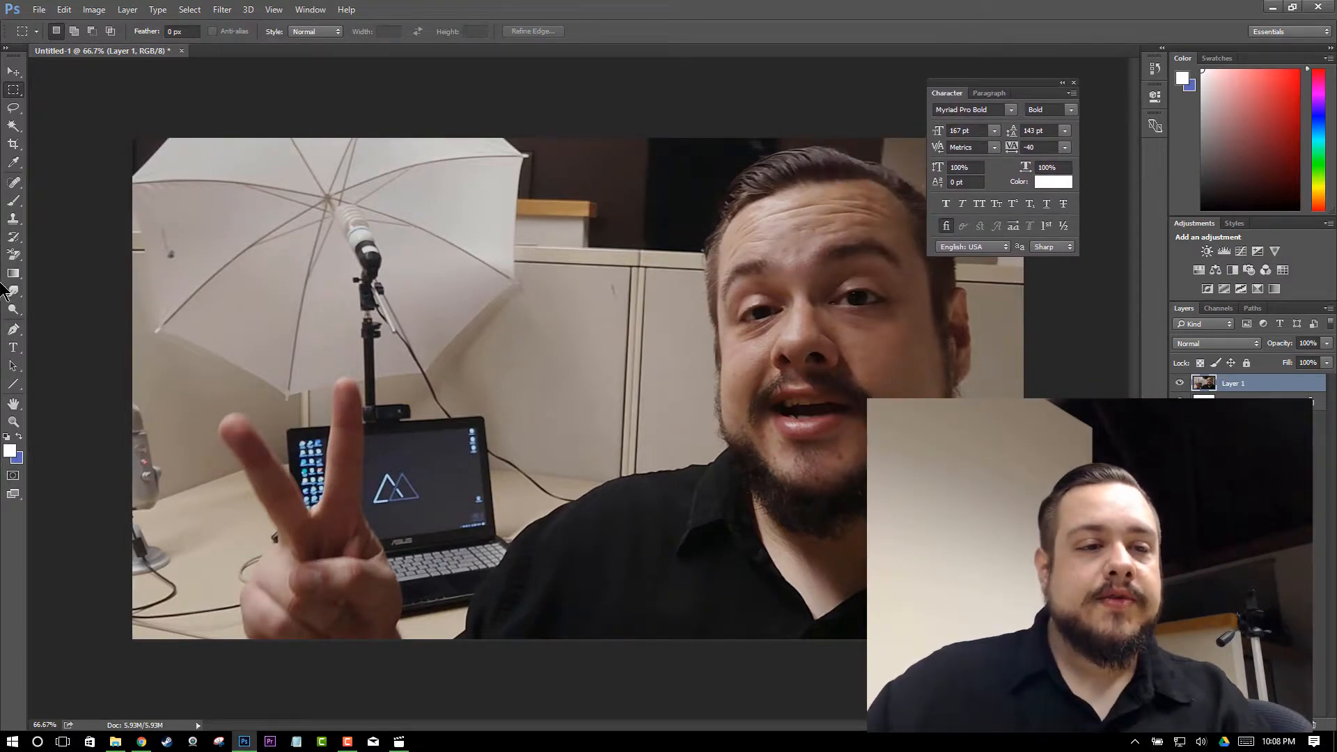
# Add the white title text "Adding a Screenshot in Photoshop!" over the umbrella in the photo.
pyautogui.click(14, 350)
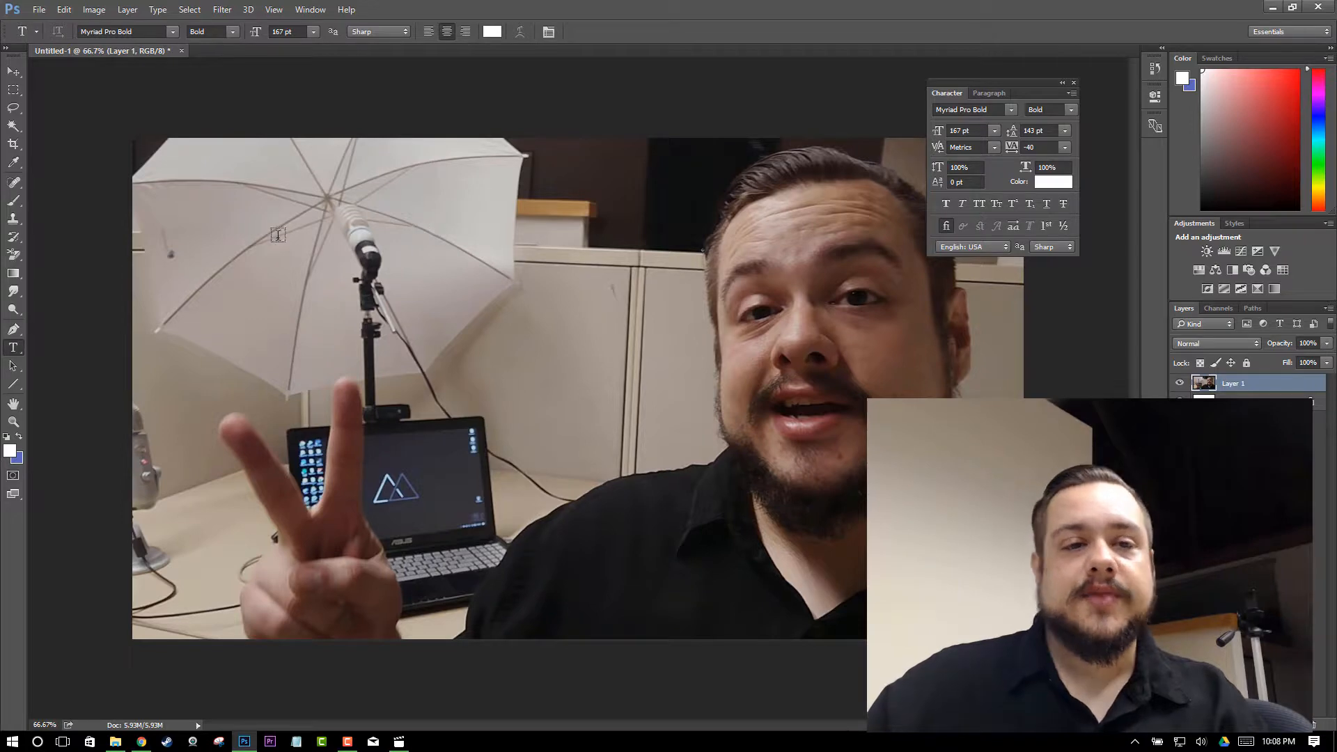
pyautogui.click(244, 237)
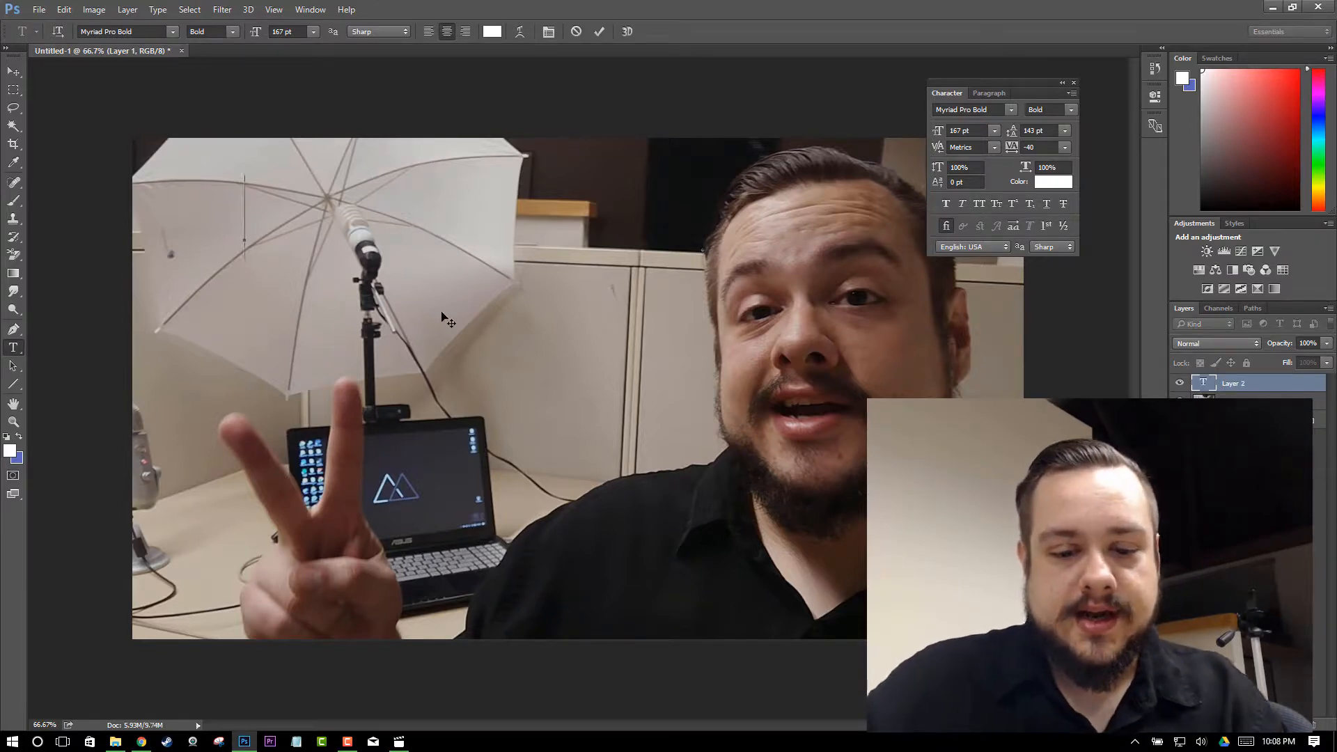
pyautogui.write('A')
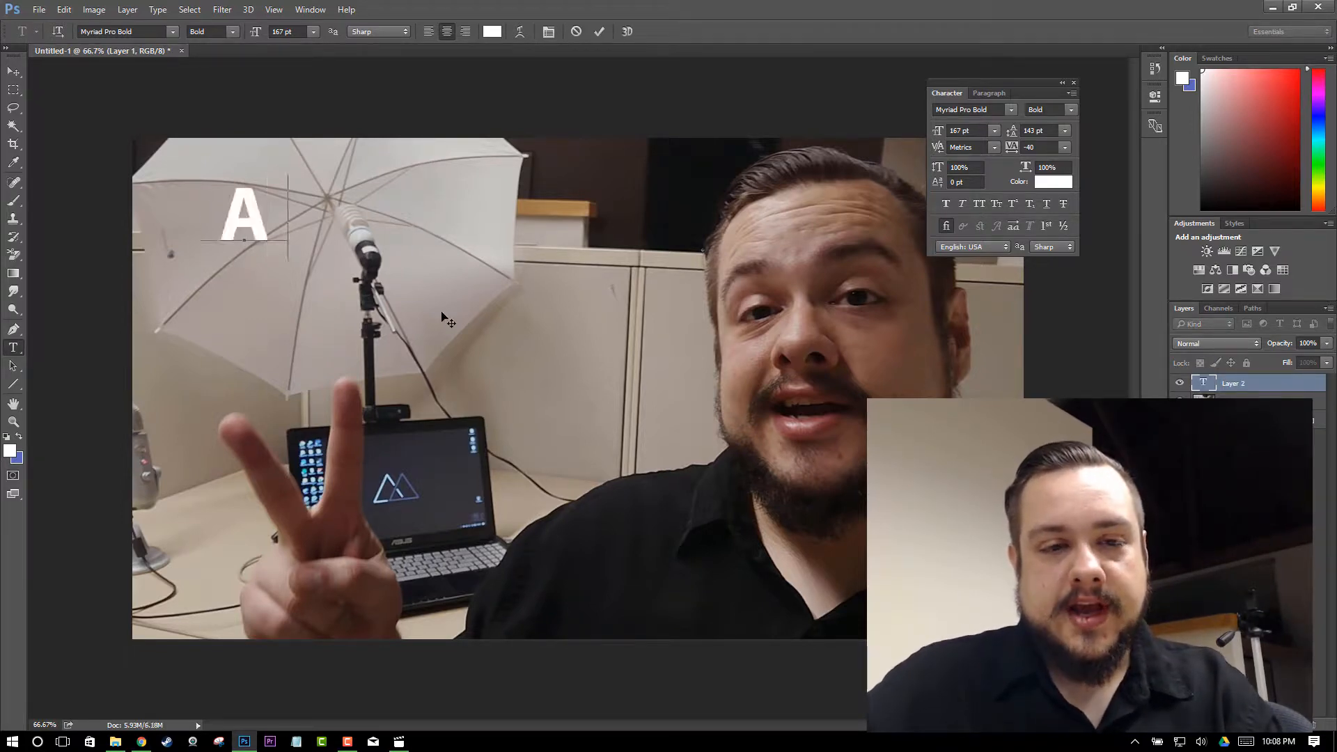
pyautogui.write('dding a Screenshot in')
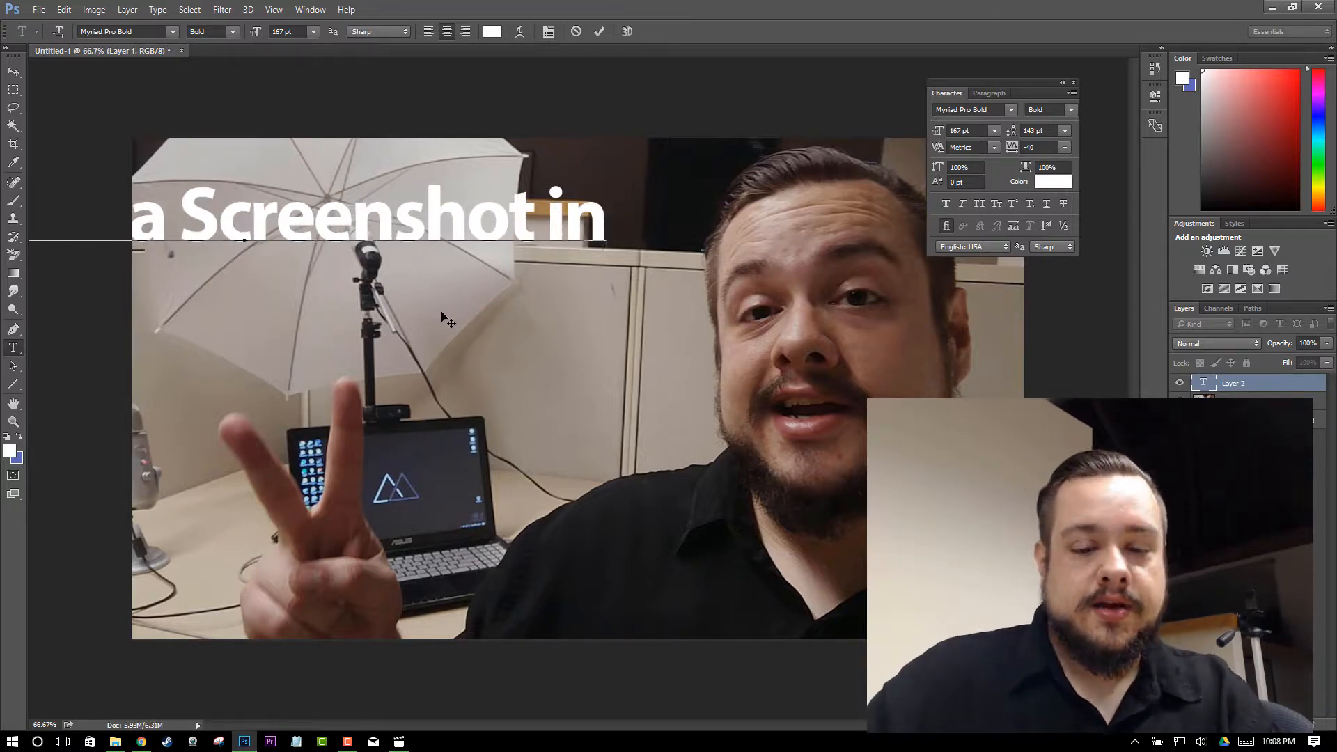
pyautogui.write(' Photoshop!')
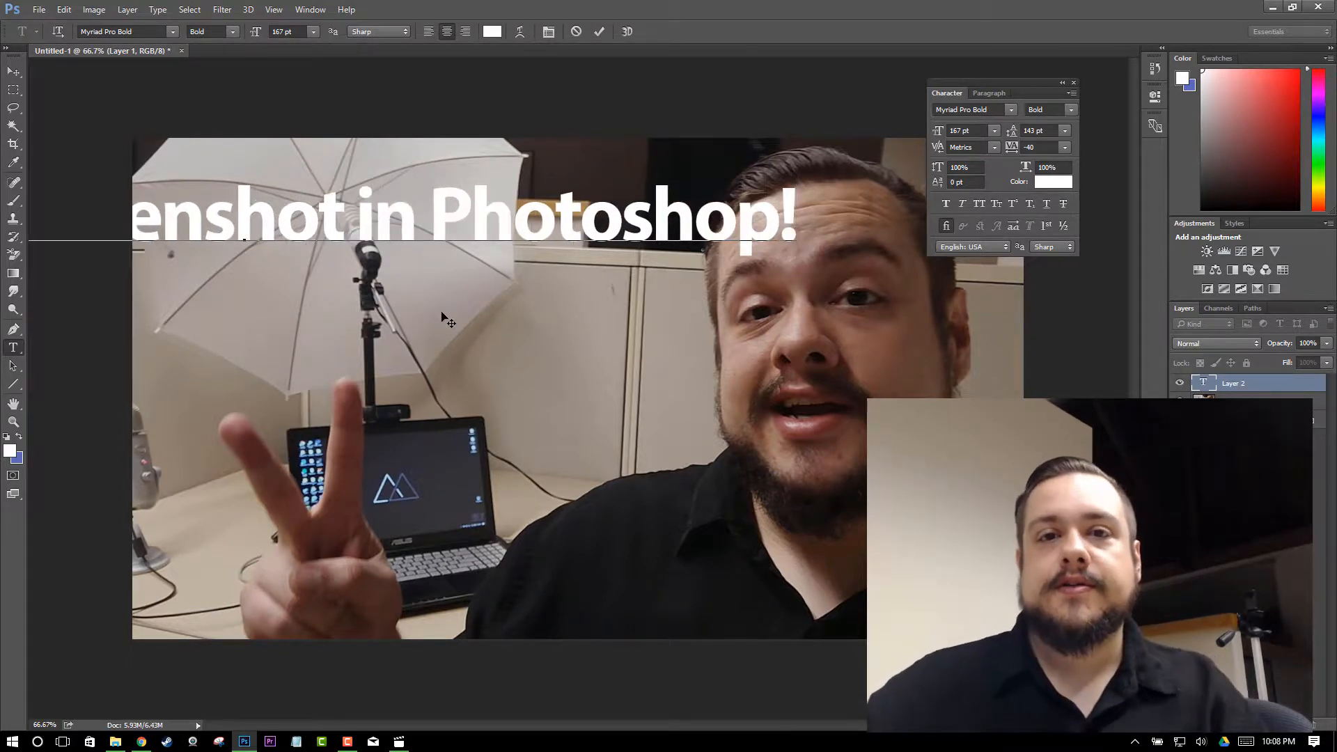
# Move the title toward the middle of the photo's upper area and break it into two lines before "in".
pyautogui.click(13, 72)
pyautogui.moveTo(319, 220); pyautogui.dragTo(622, 199)
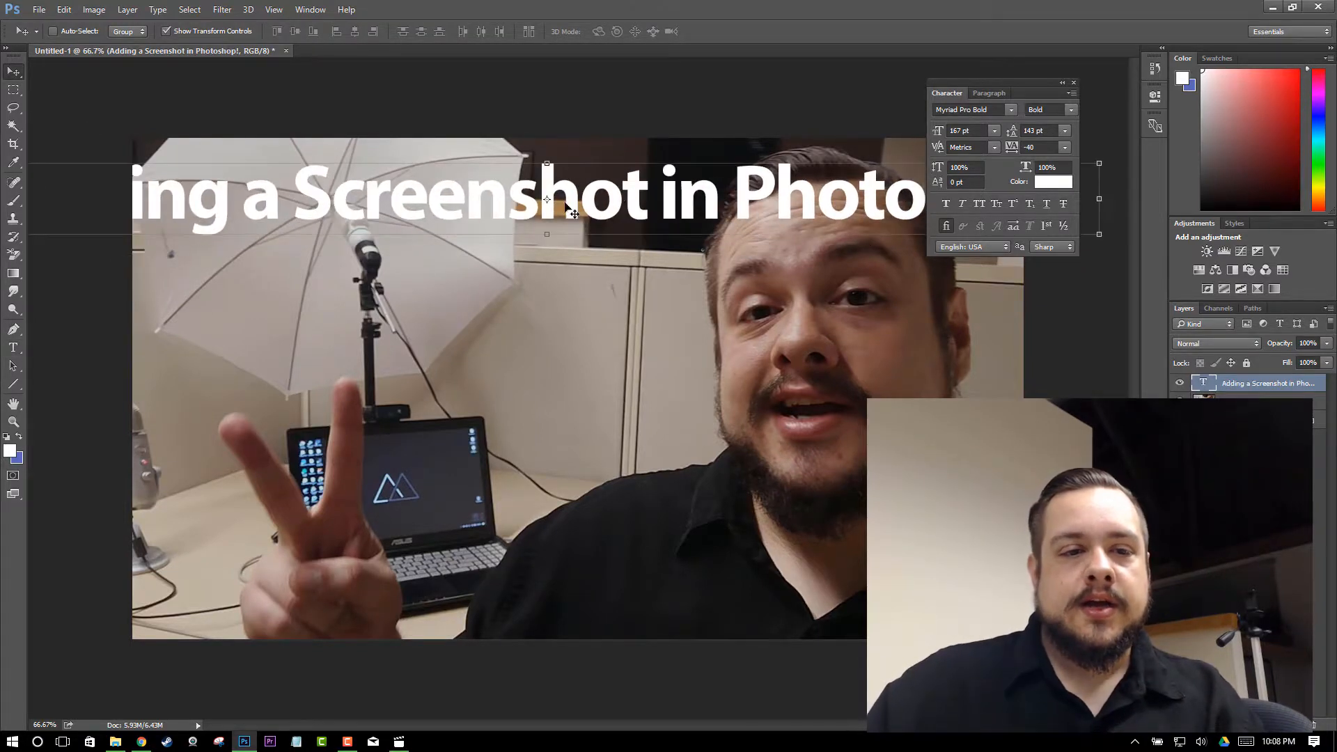
pyautogui.click(13, 348)
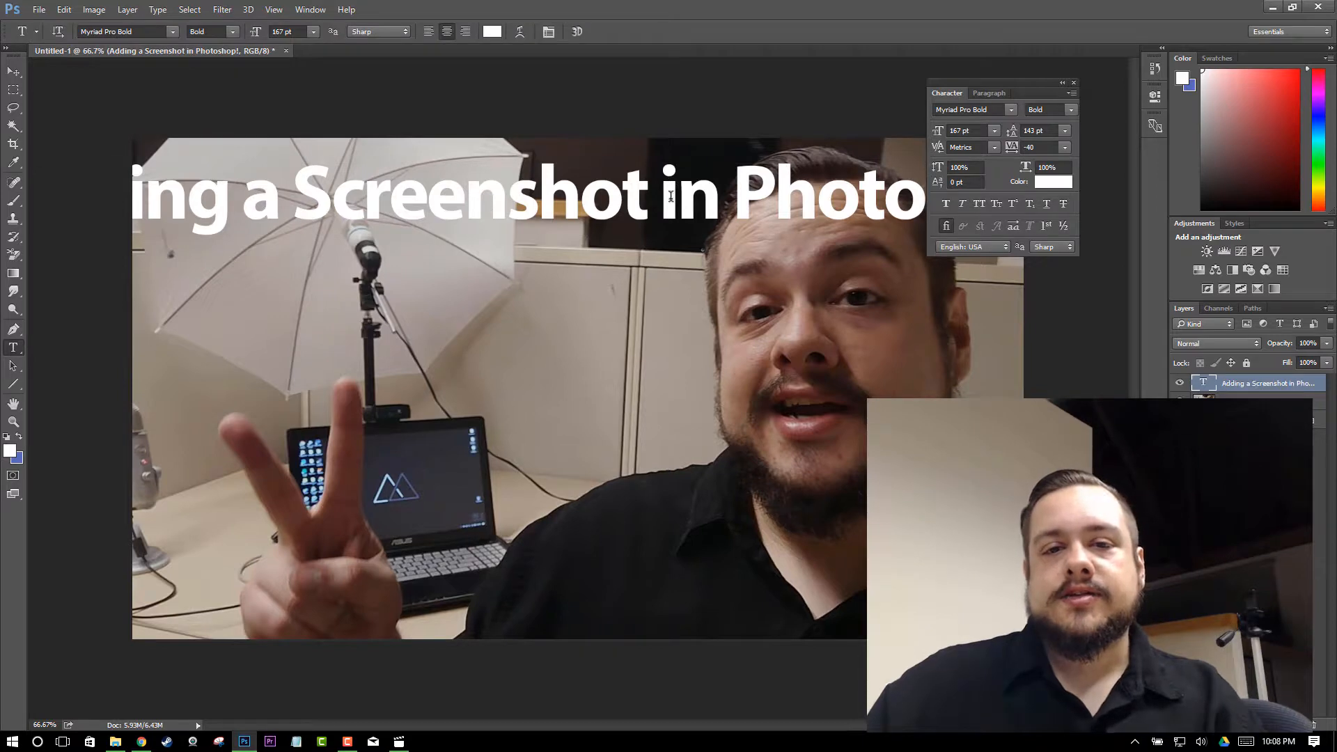
pyautogui.click(668, 198)
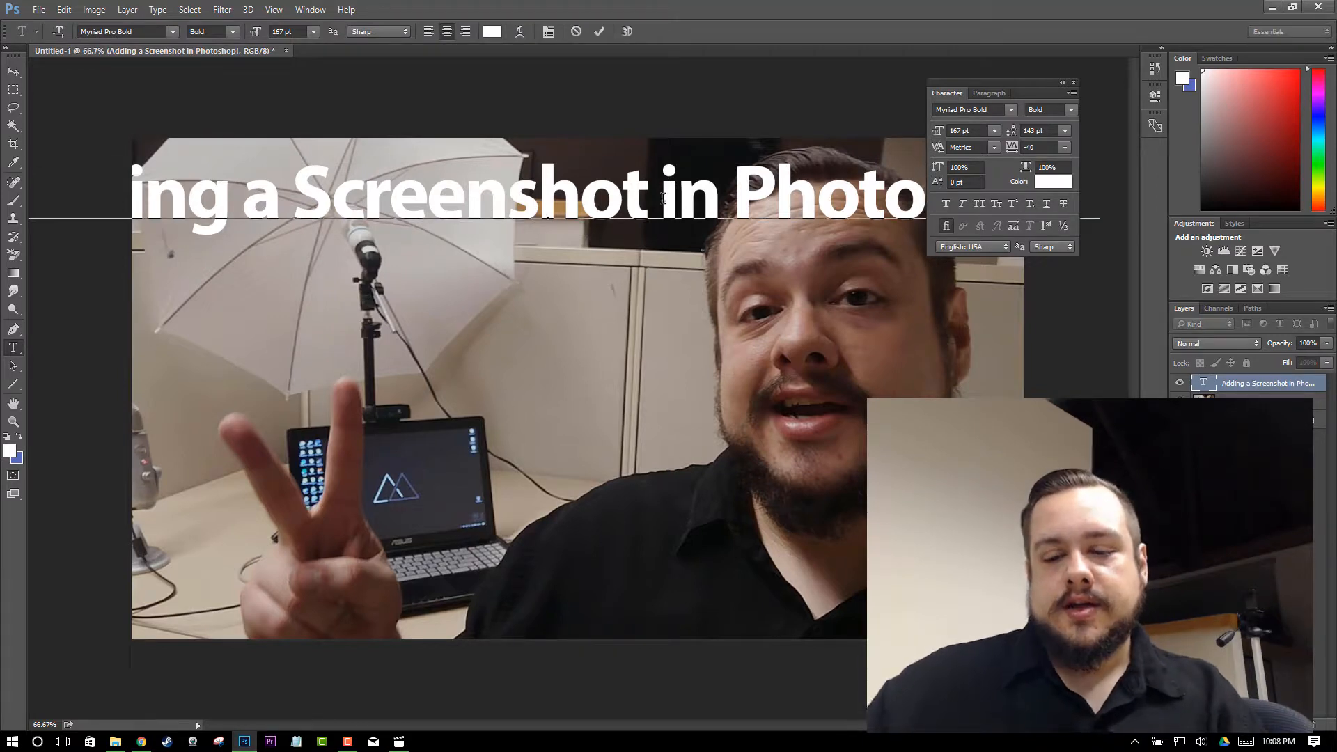
pyautogui.press('BackSpace')
pyautogui.press('Return')
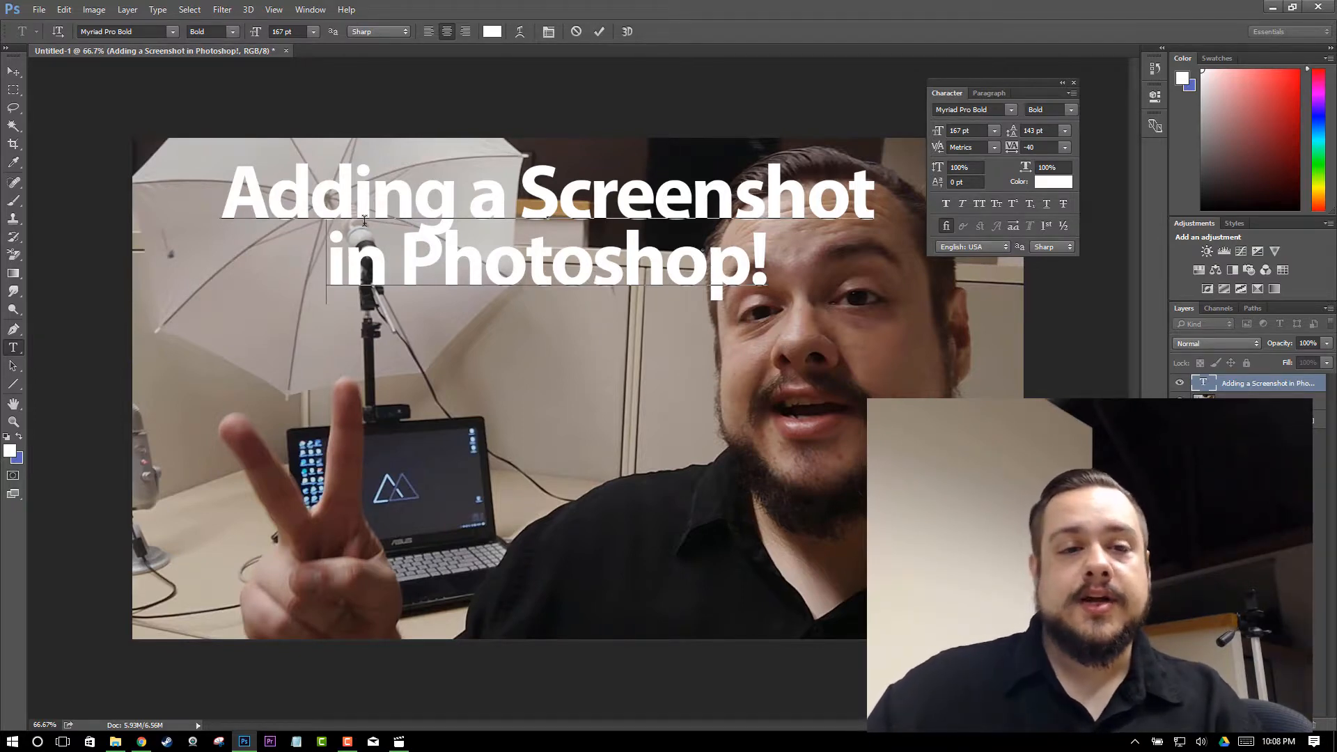
# Set the whole title's font size to 160 pt and shift it slightly left and down on the photo.
pyautogui.moveTo(429, 200); pyautogui.dragTo(882, 268)
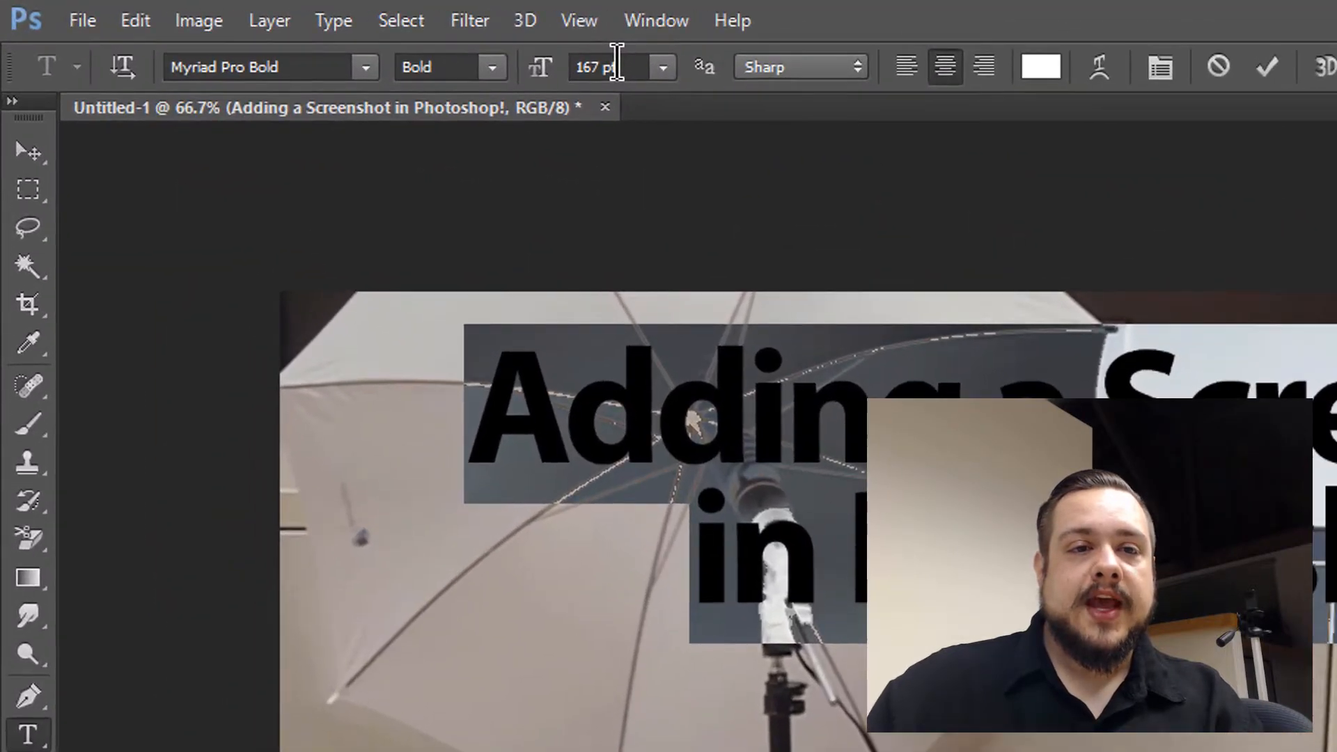
pyautogui.click(593, 64)
pyautogui.click(660, 67)
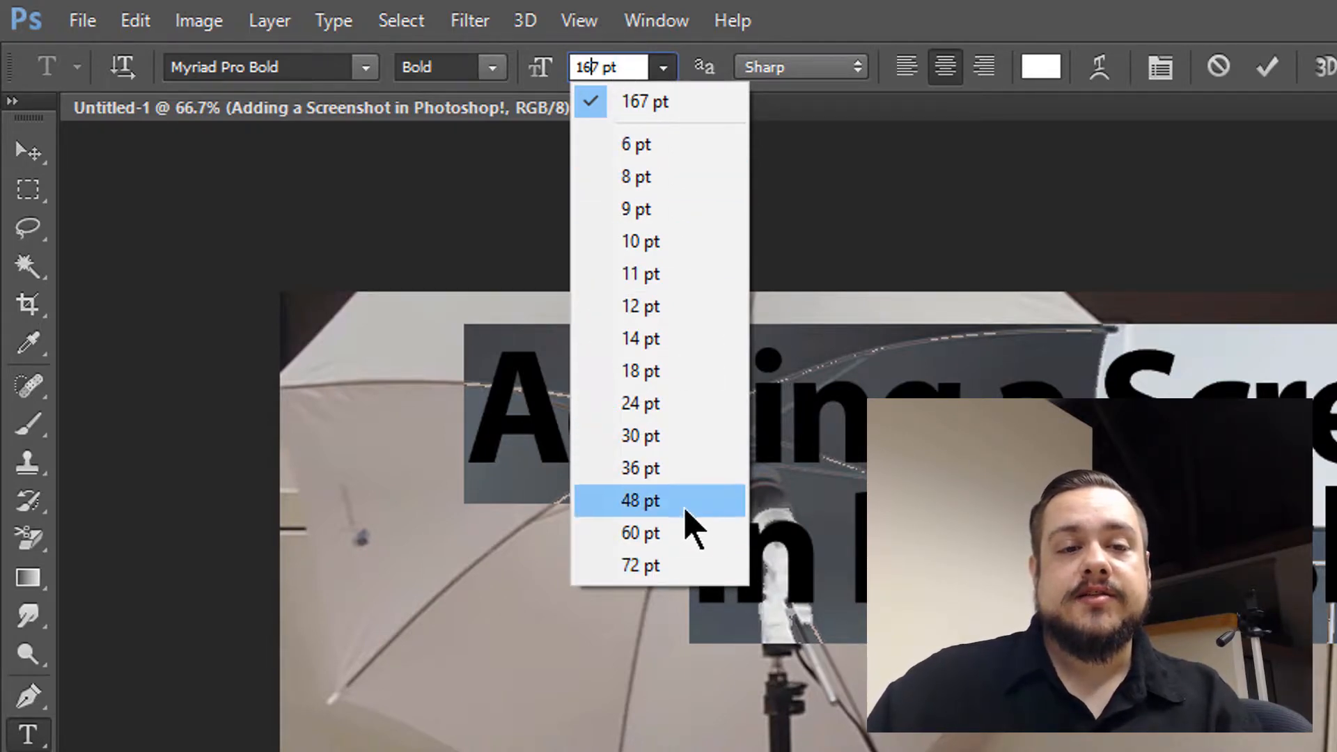
pyautogui.click(687, 565)
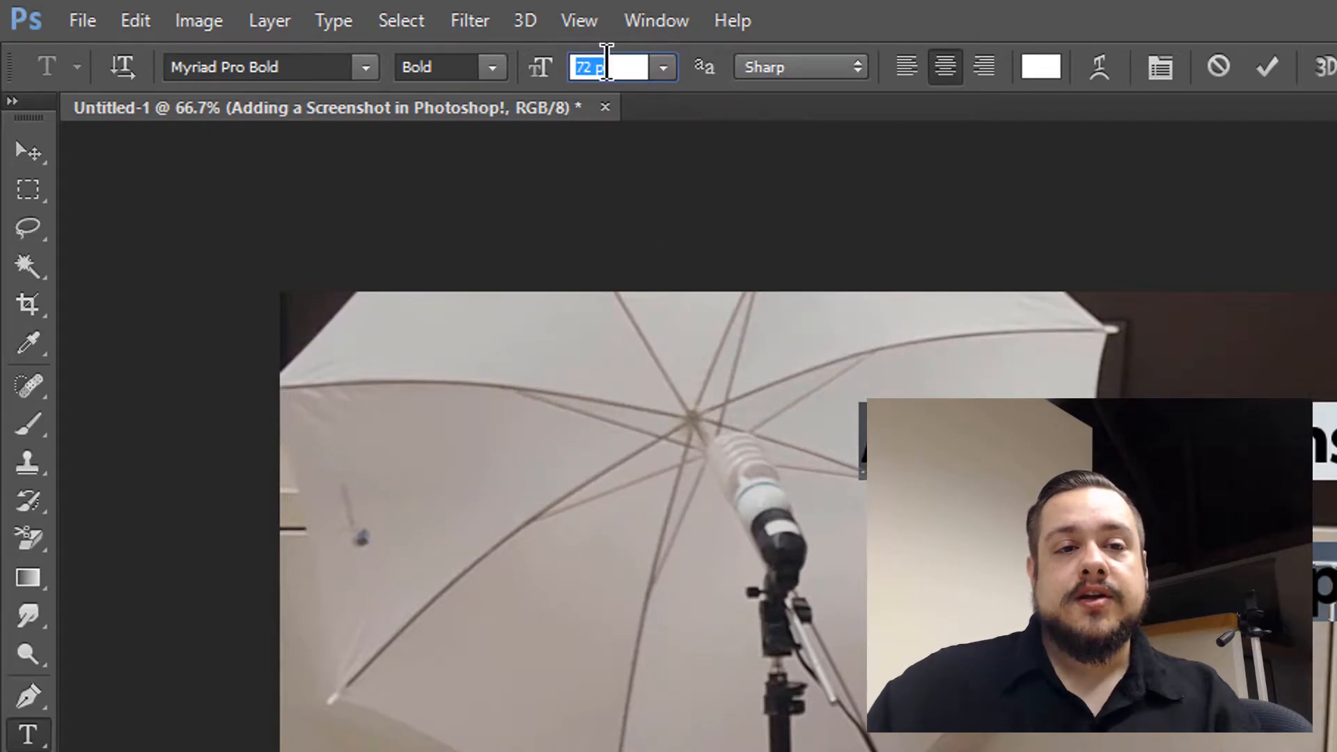
pyautogui.scroll(5, 607, 68)
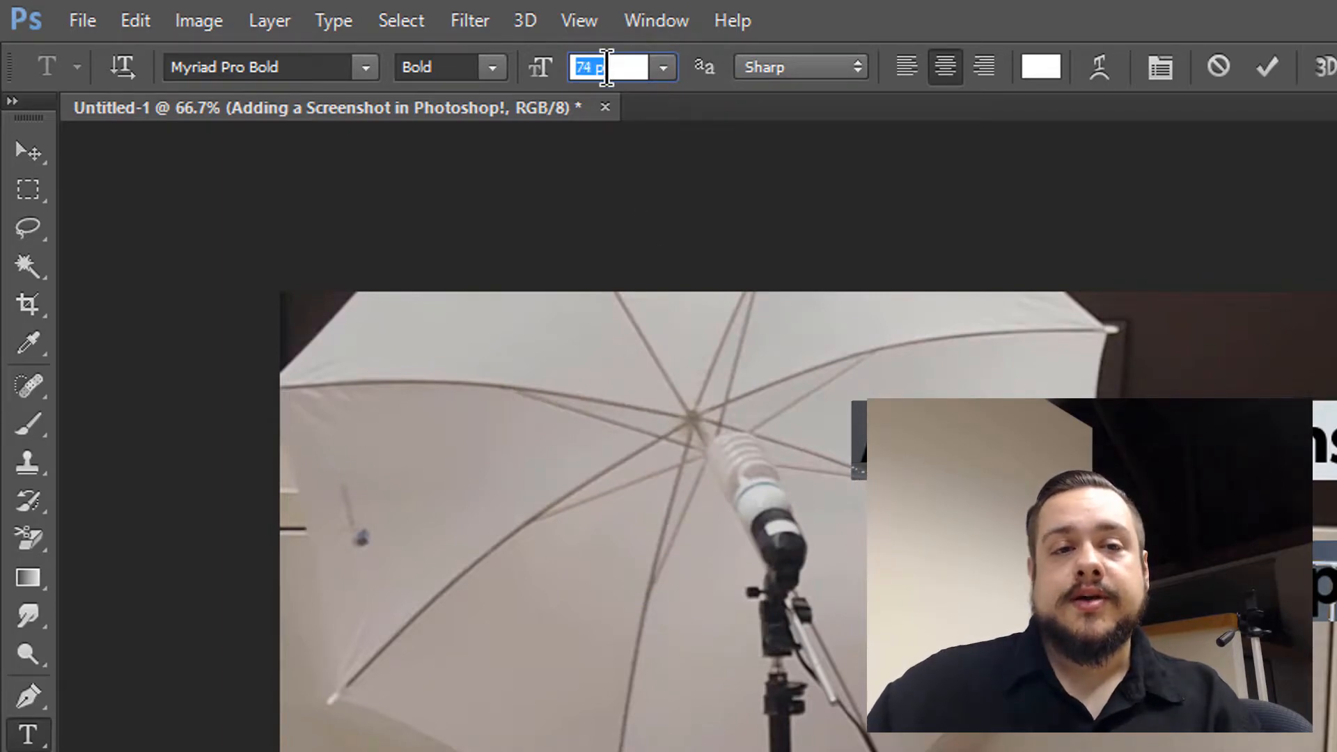
pyautogui.scroll(20, 607, 68)
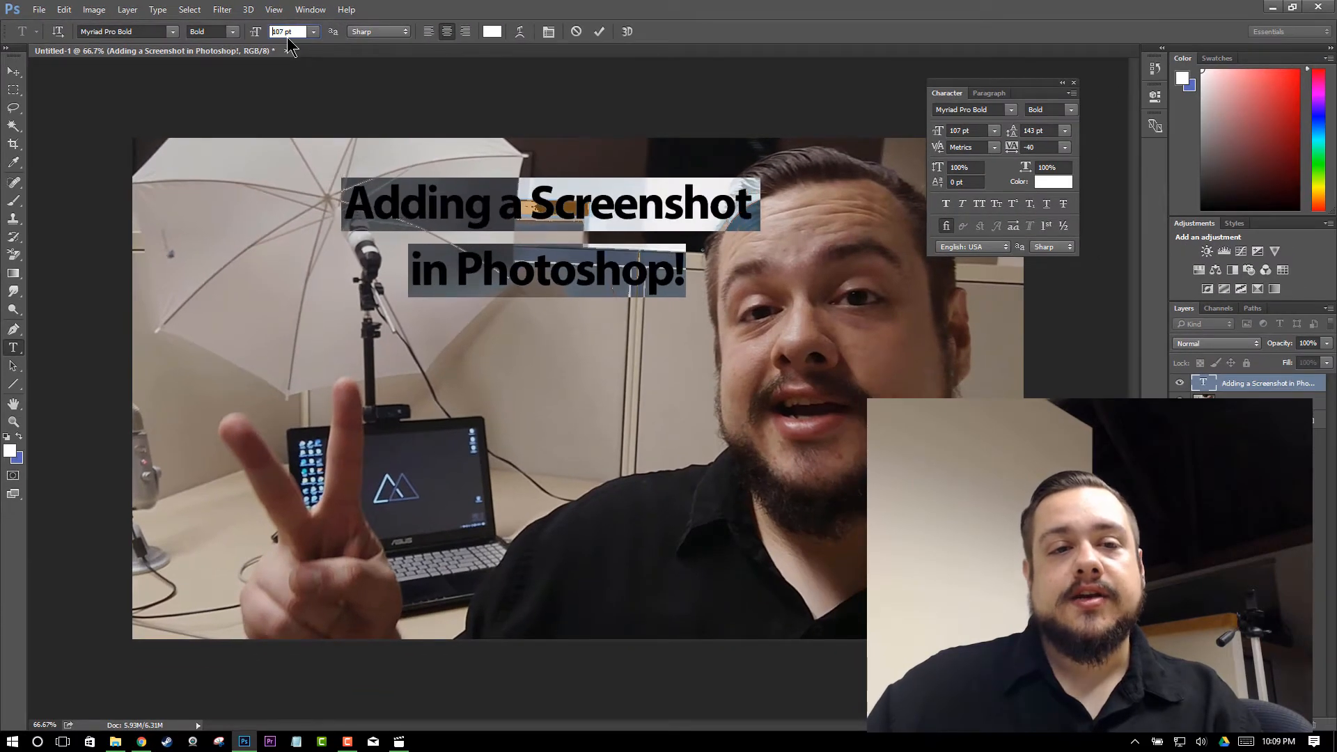
pyautogui.scroll(20, 288, 38)
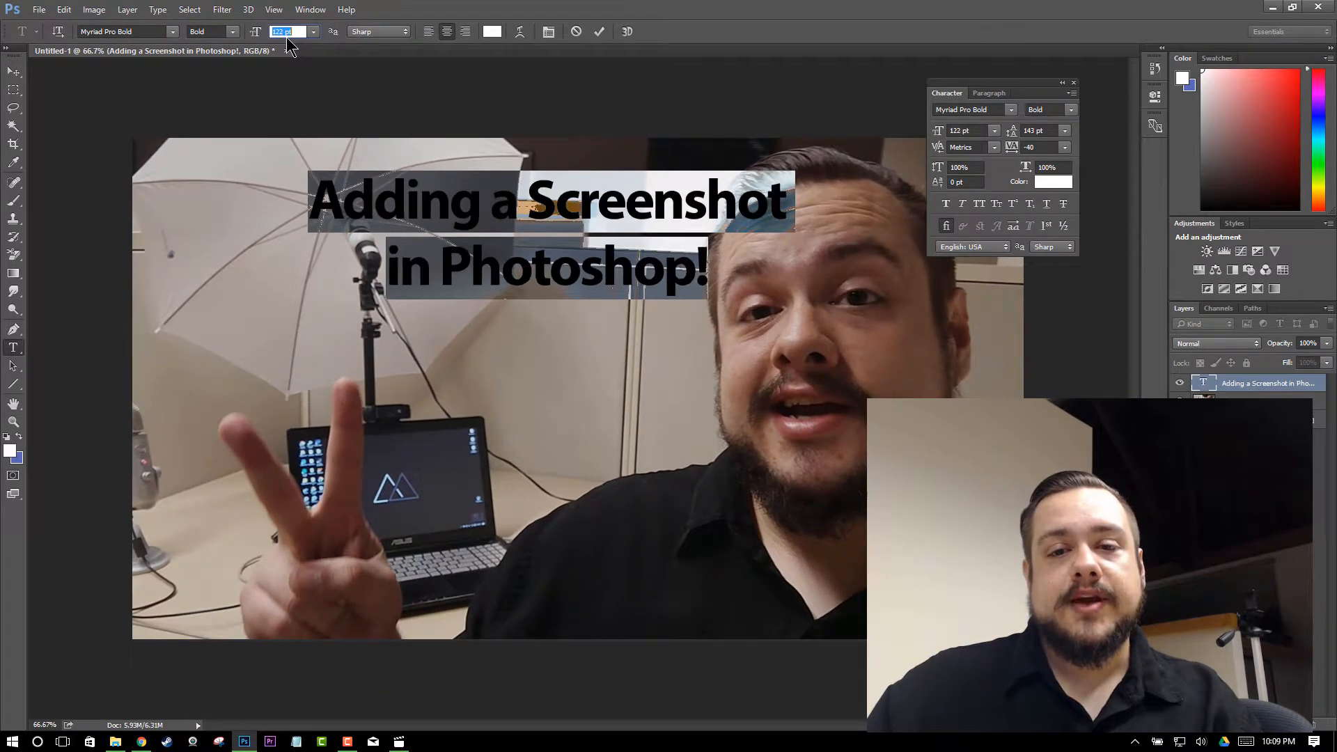
pyautogui.scroll(6, 288, 43)
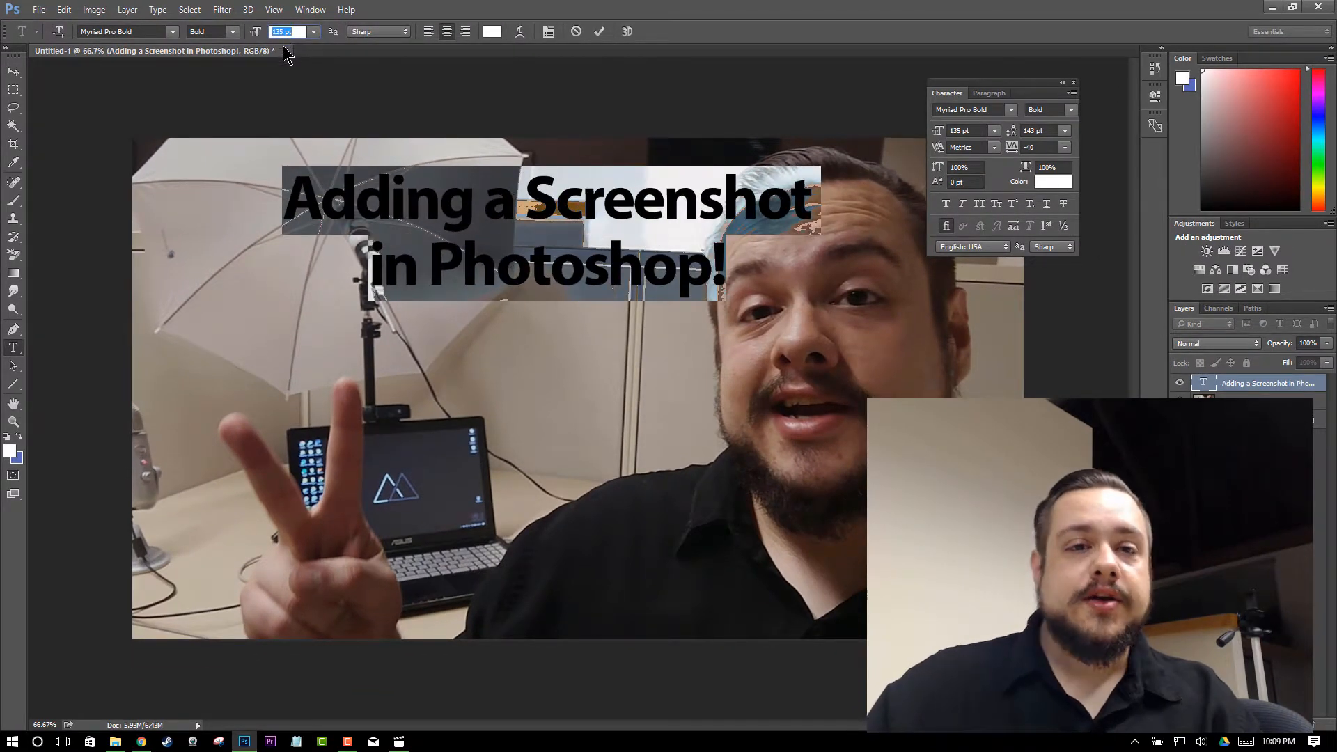
pyautogui.scroll(20, 285, 54)
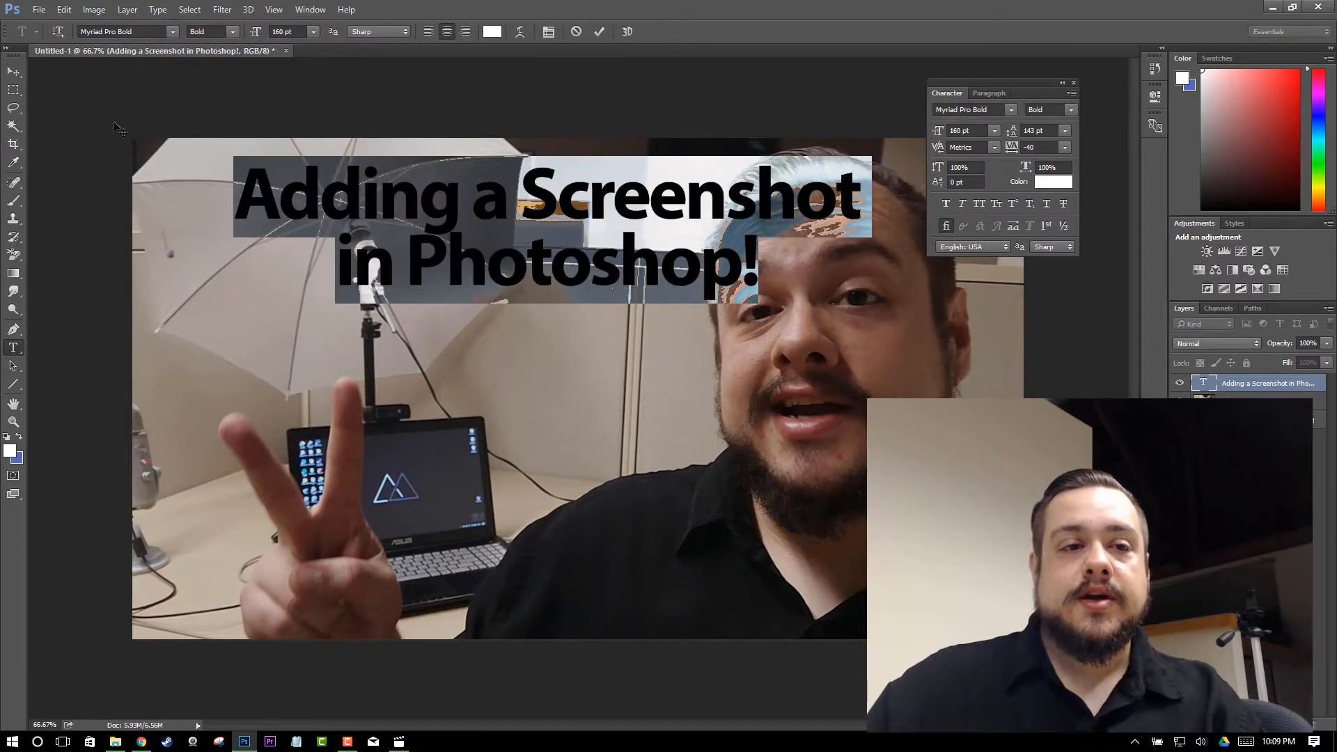
pyautogui.click(13, 72)
pyautogui.moveTo(653, 200); pyautogui.dragTo(598, 210)
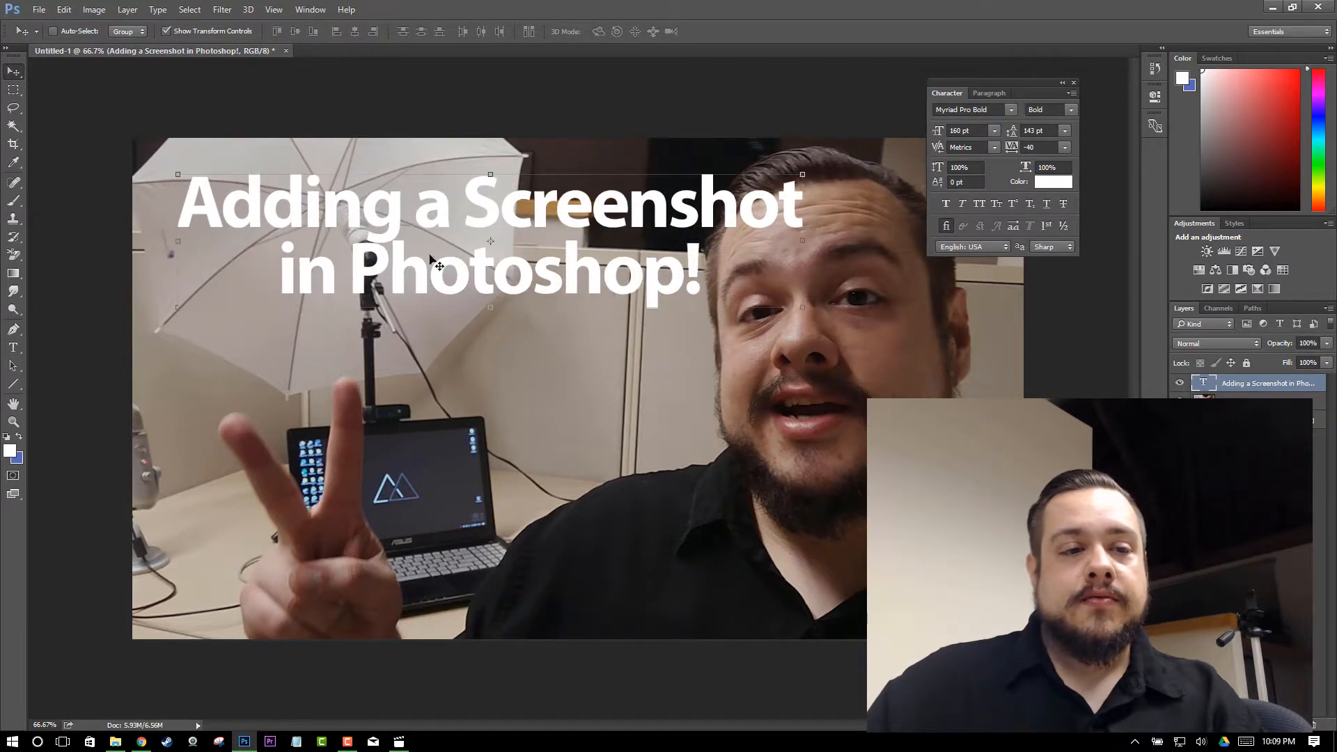
# Set the leading of both title lines to 173 pt.
pyautogui.click(13, 347)
pyautogui.moveTo(181, 215); pyautogui.dragTo(774, 298)
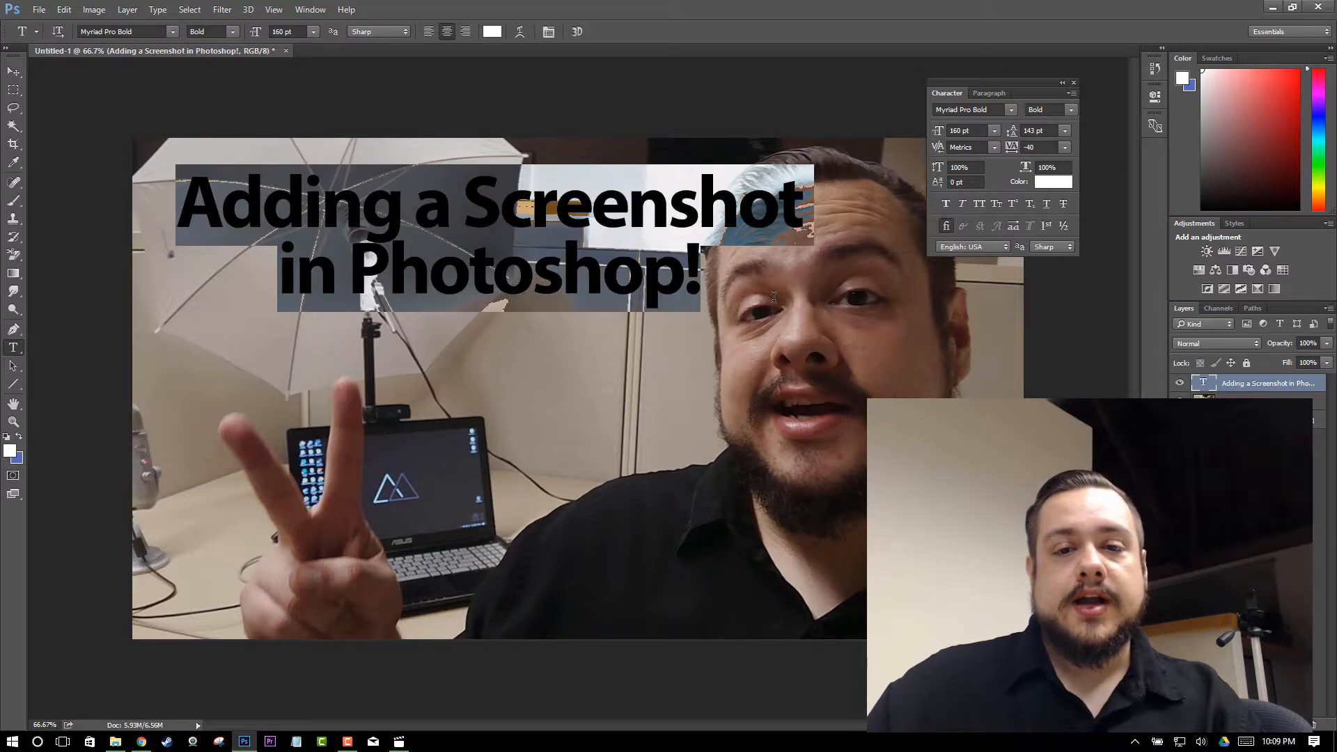
pyautogui.click(549, 33)
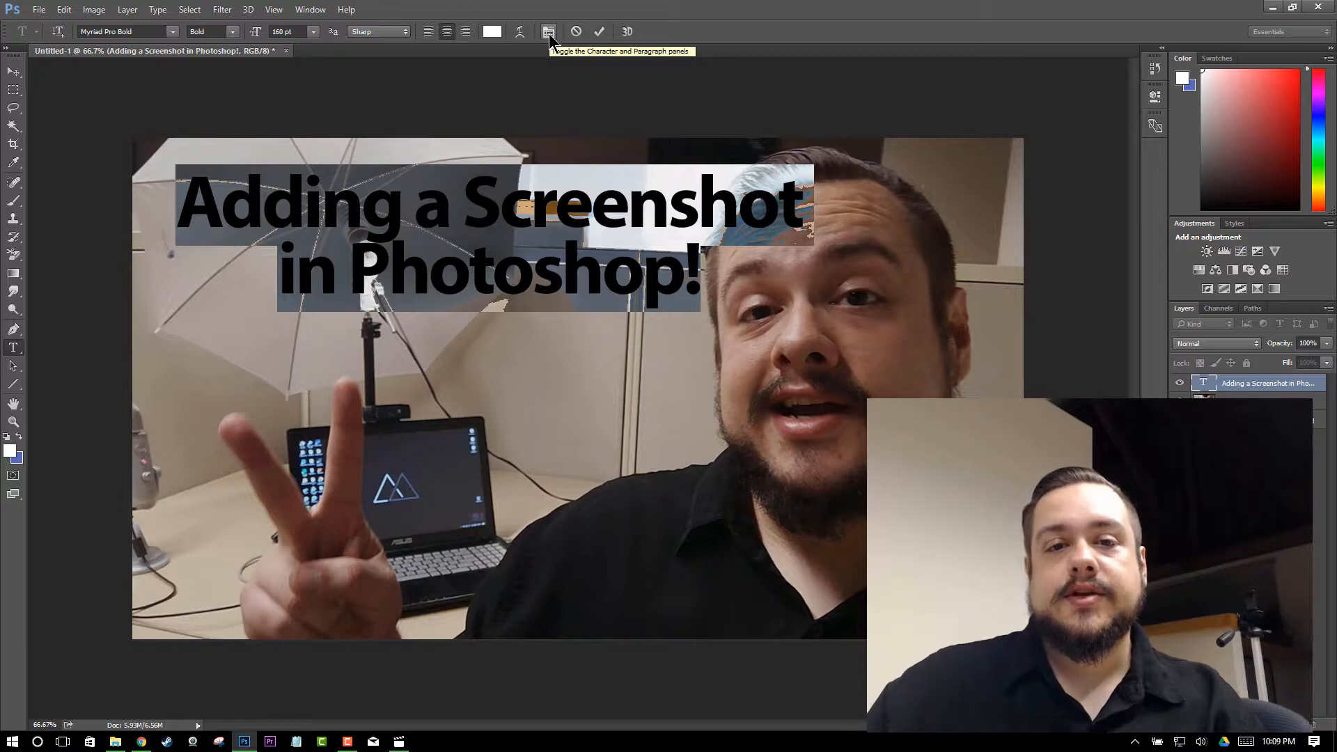
pyautogui.click(549, 33)
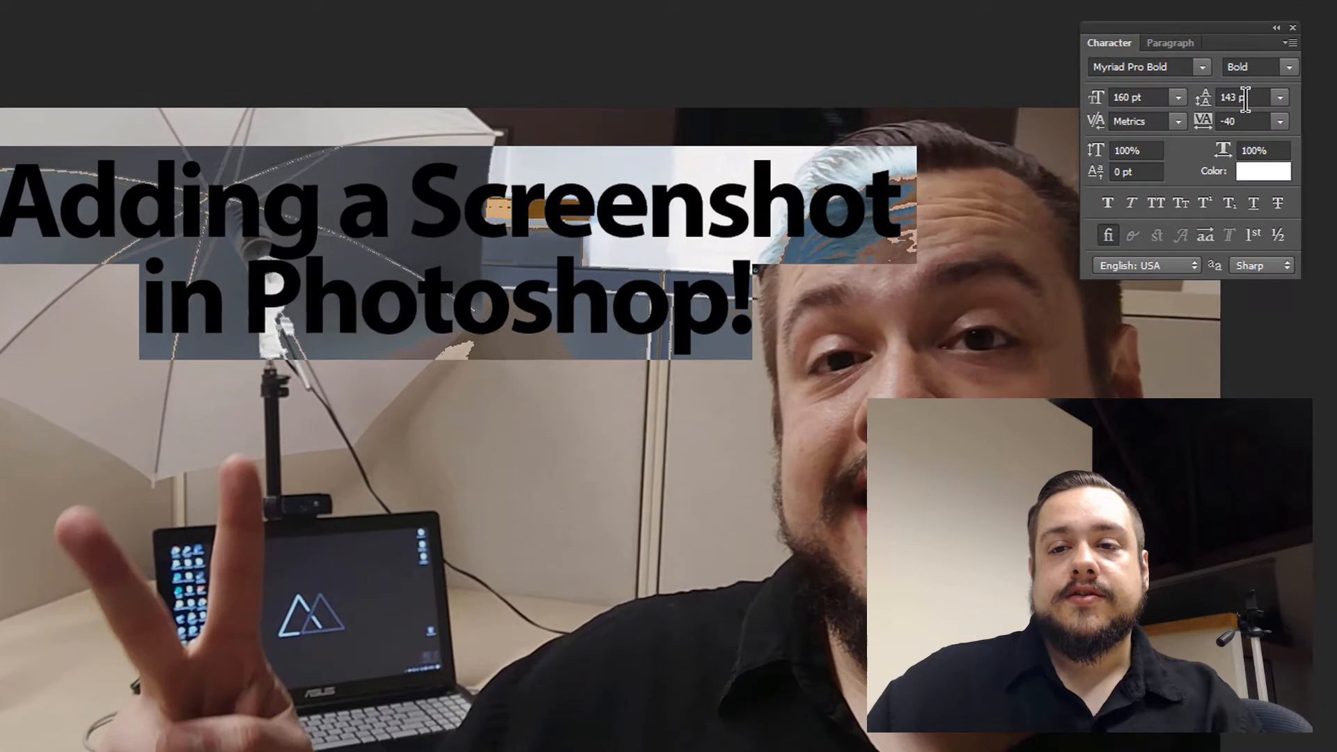
pyautogui.click(1042, 133)
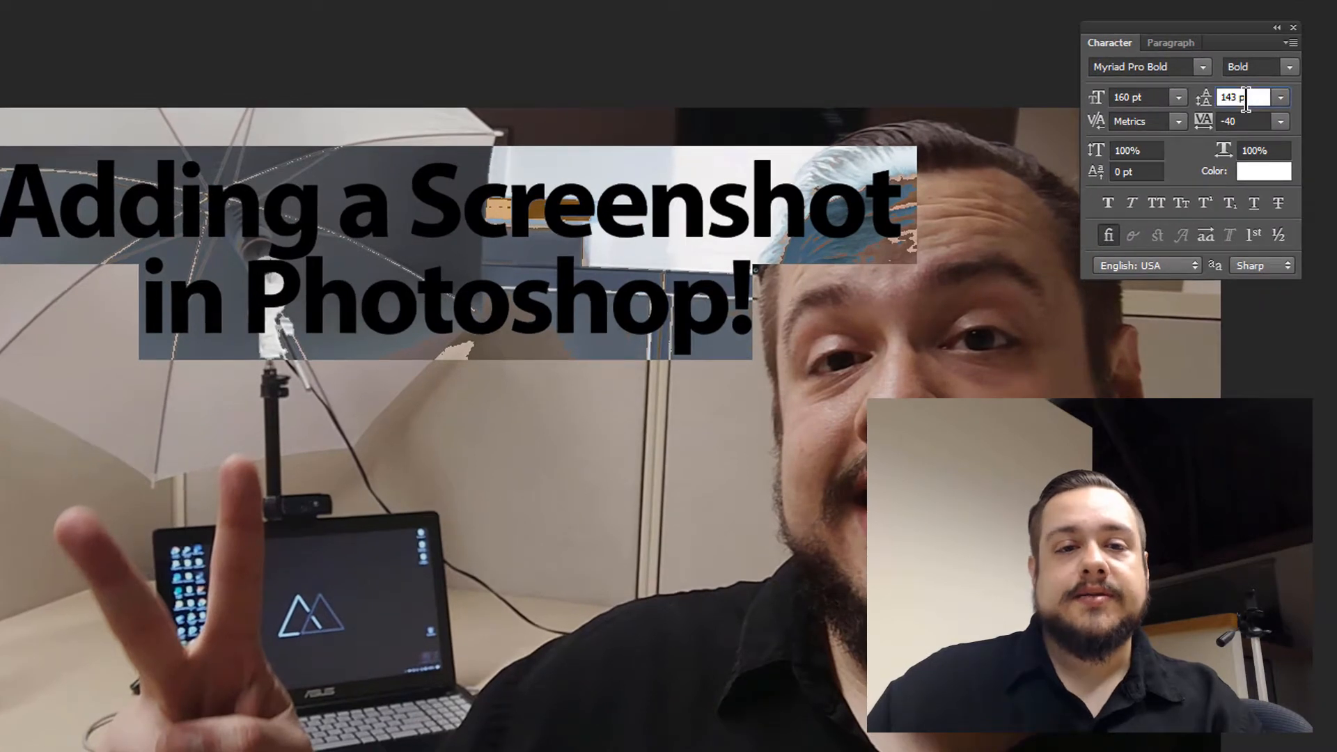
pyautogui.scroll(17, 1246, 99)
pyautogui.scroll(17, 1246, 100)
pyautogui.scroll(-7, 1246, 100)
pyautogui.scroll(3, 1246, 99)
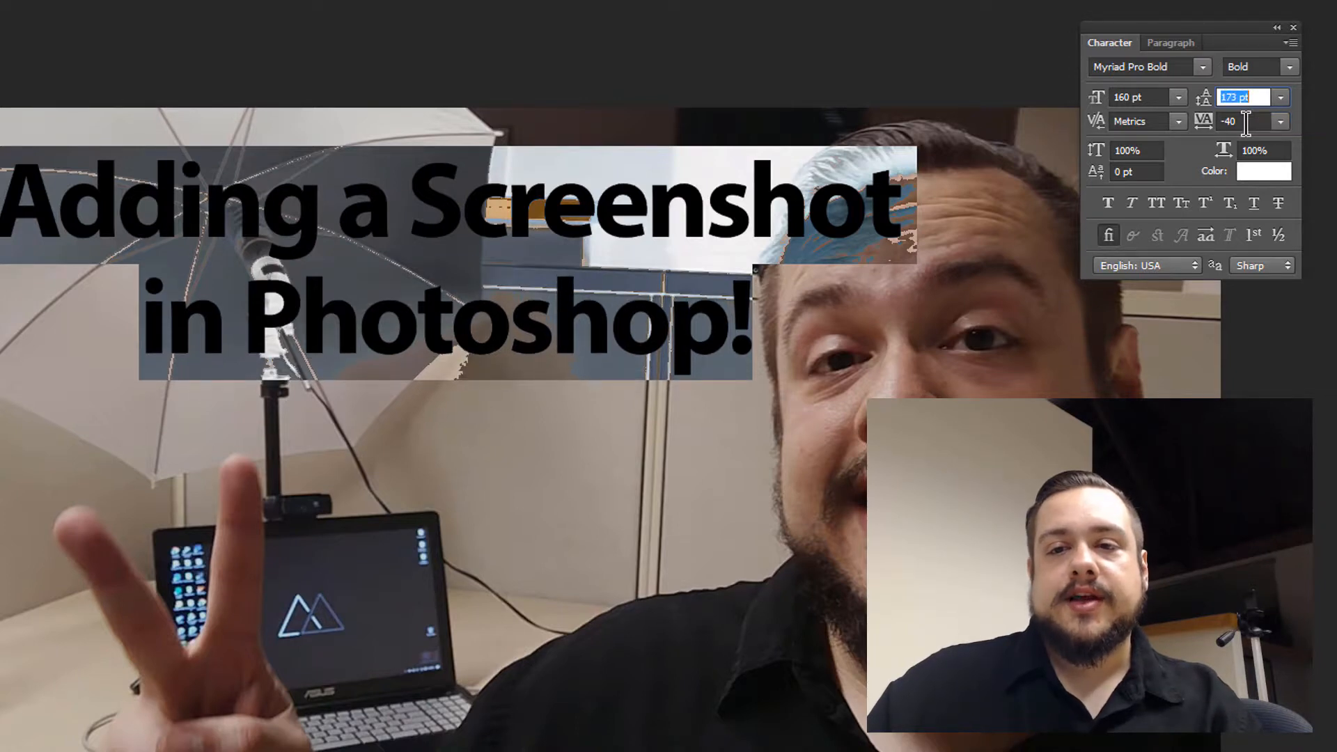
# Try a wider tracking of 20 on the title and set it back to -40.
pyautogui.click(1247, 123)
pyautogui.scroll(2, 1246, 122)
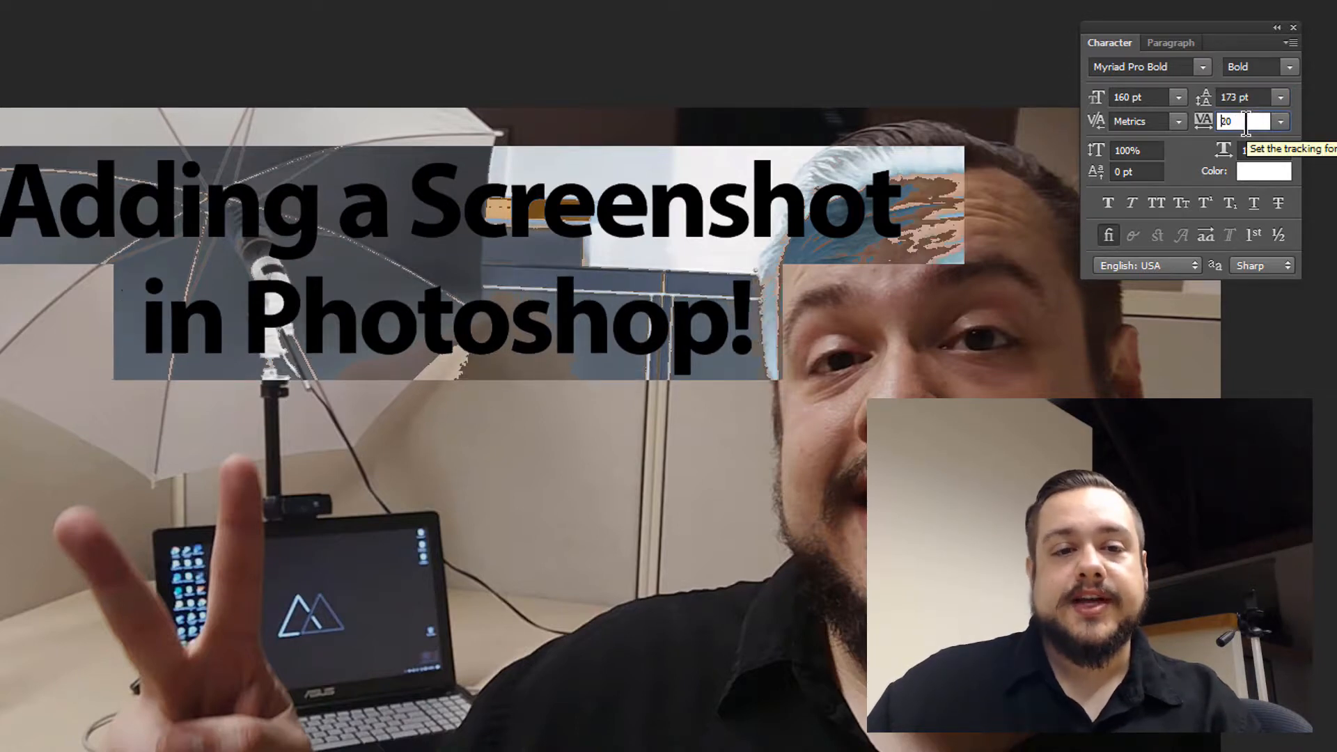
pyautogui.scroll(-1, 1246, 123)
pyautogui.scroll(1, 1246, 122)
pyautogui.scroll(-2, 1246, 122)
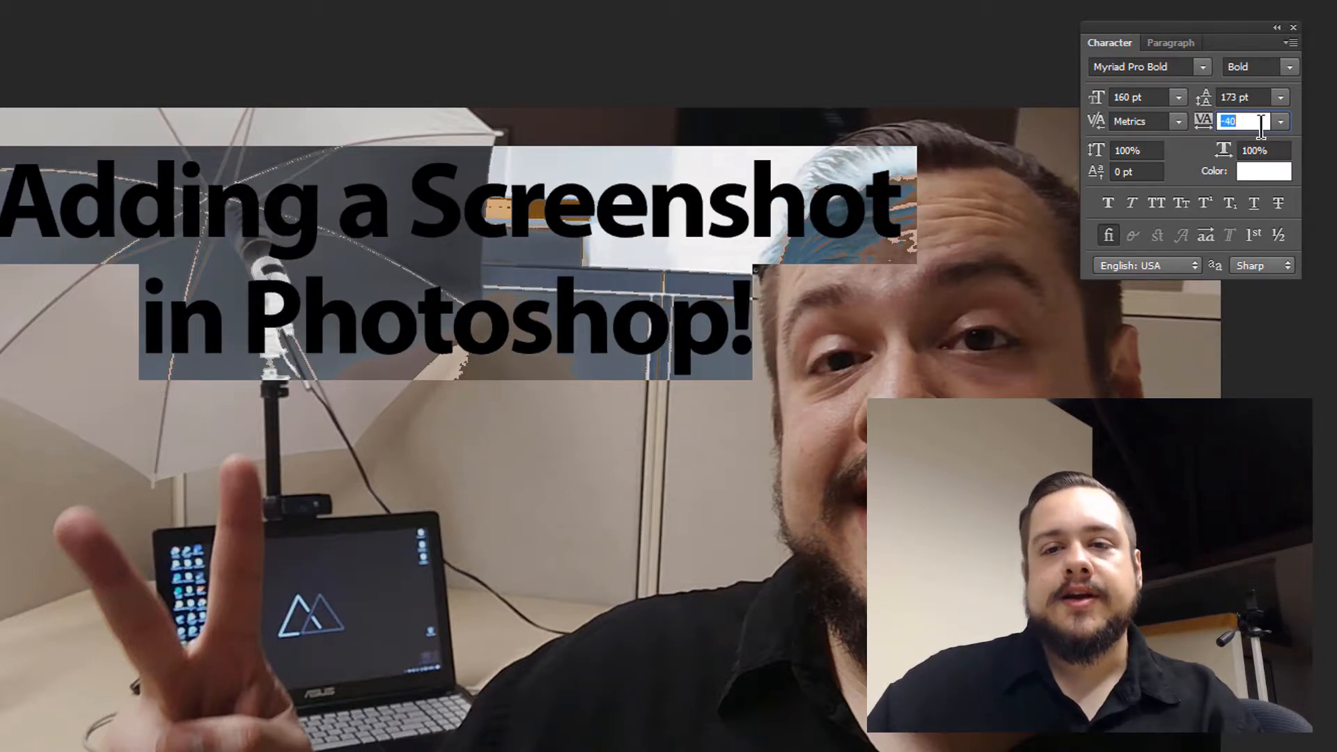
# Try a larger vertical scale on the title, return it to 100%, and deselect the text.
pyautogui.click(1155, 97)
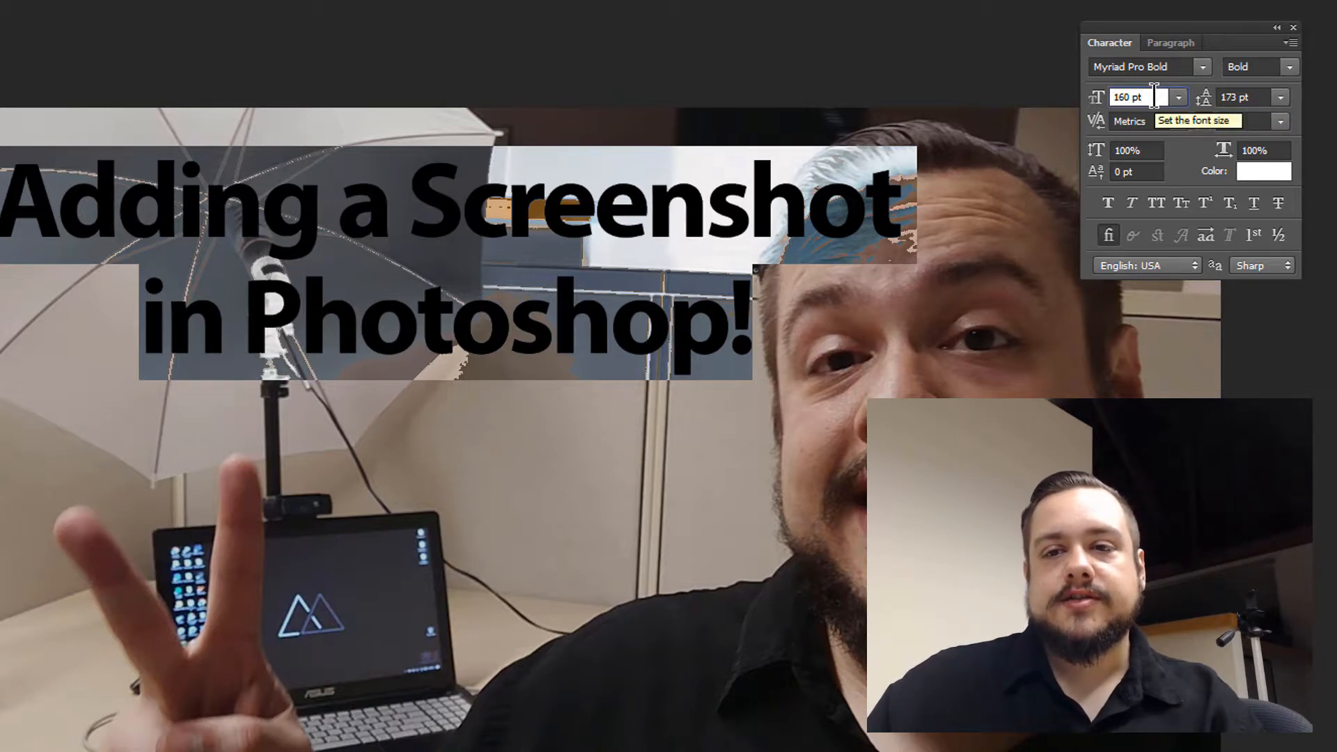
pyautogui.click(1162, 151)
pyautogui.scroll(7, 1164, 151)
pyautogui.scroll(-7, 1164, 151)
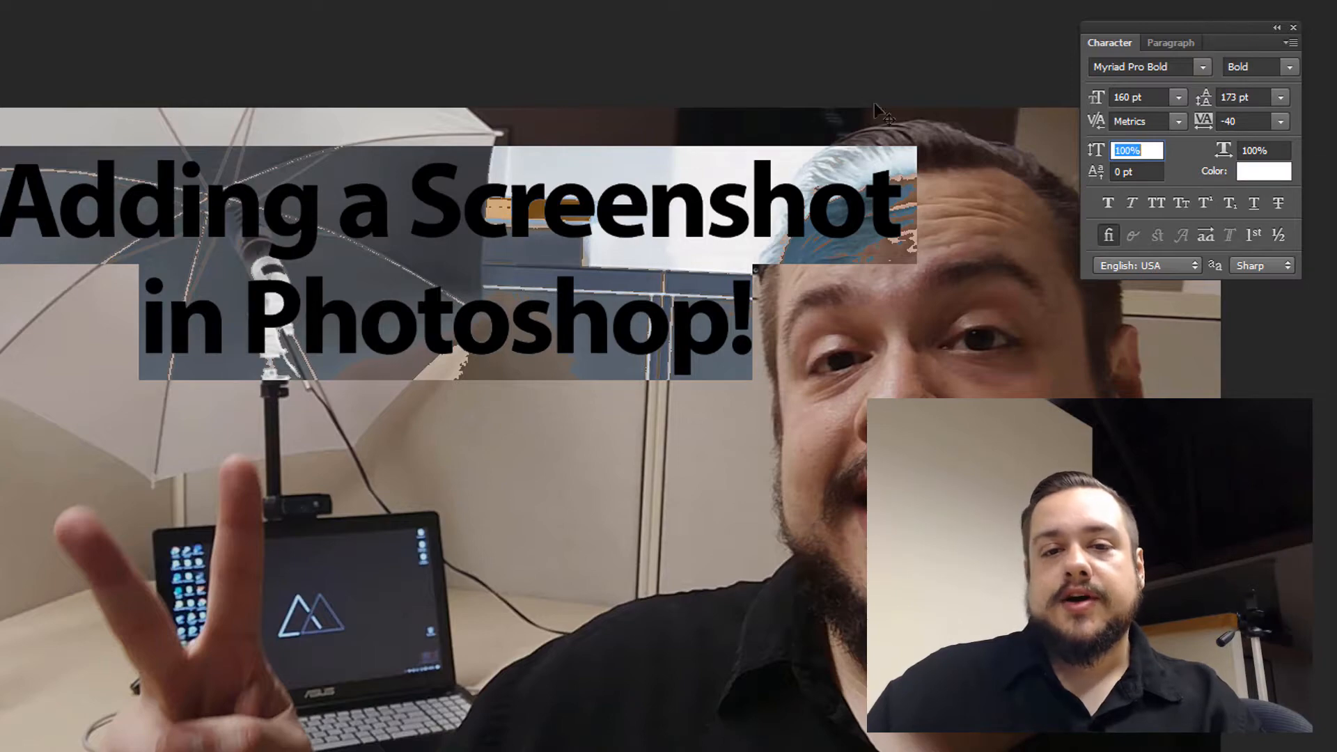
pyautogui.click(522, 181)
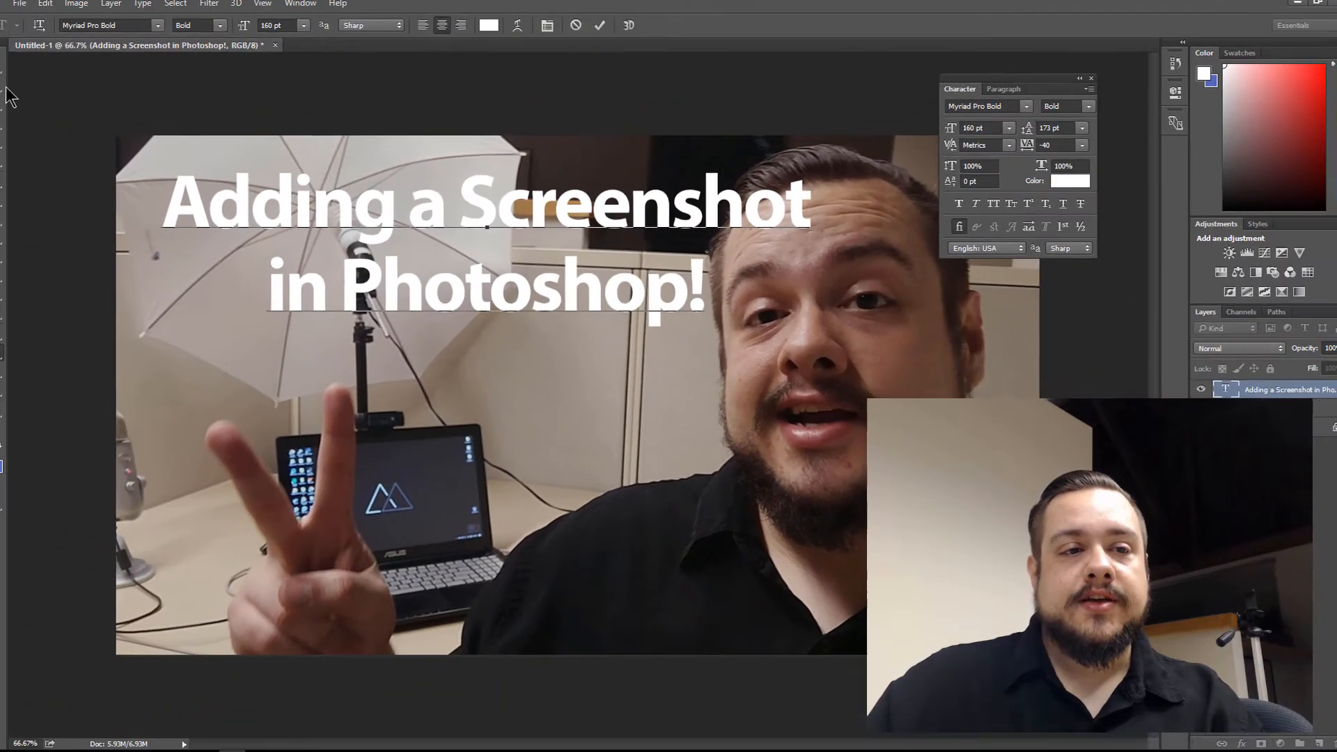
# Commit the title text and open the blending options for the title's text layer, keeping the title in view.
pyautogui.click(13, 90)
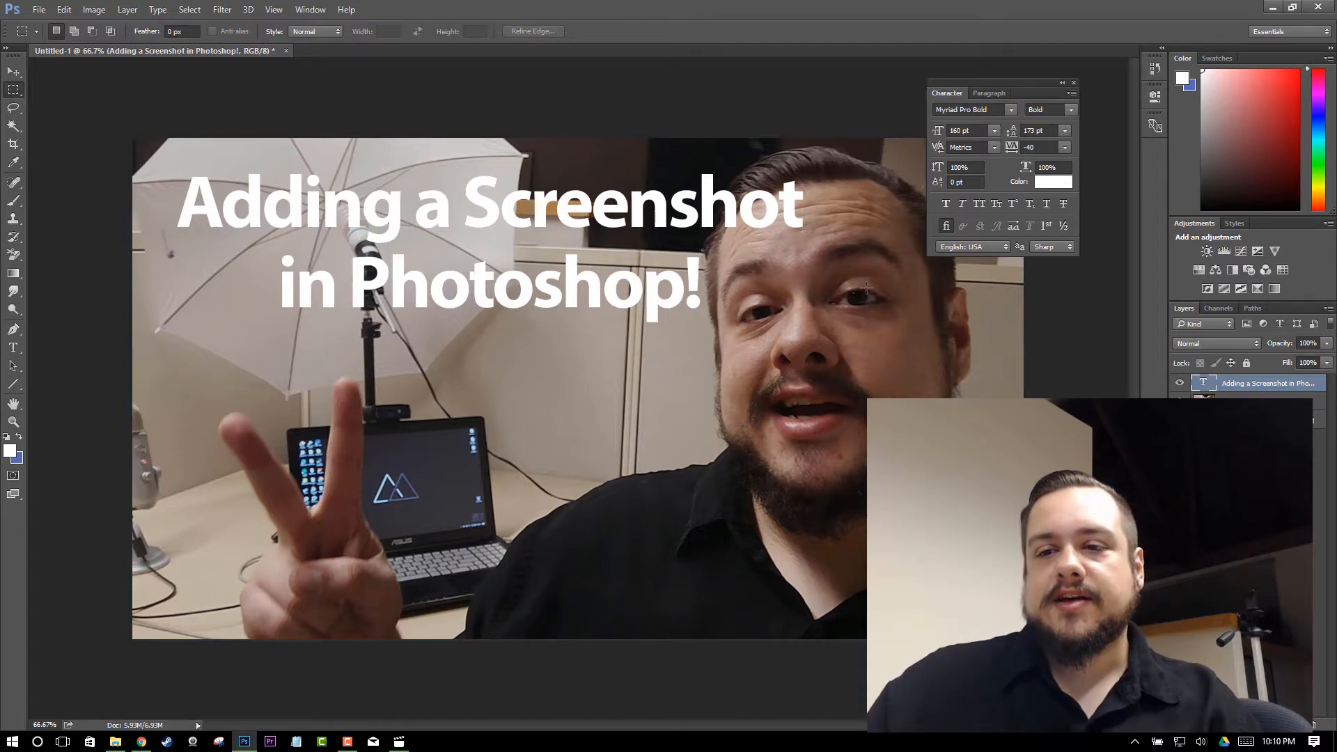
pyautogui.rightClick(1251, 384)
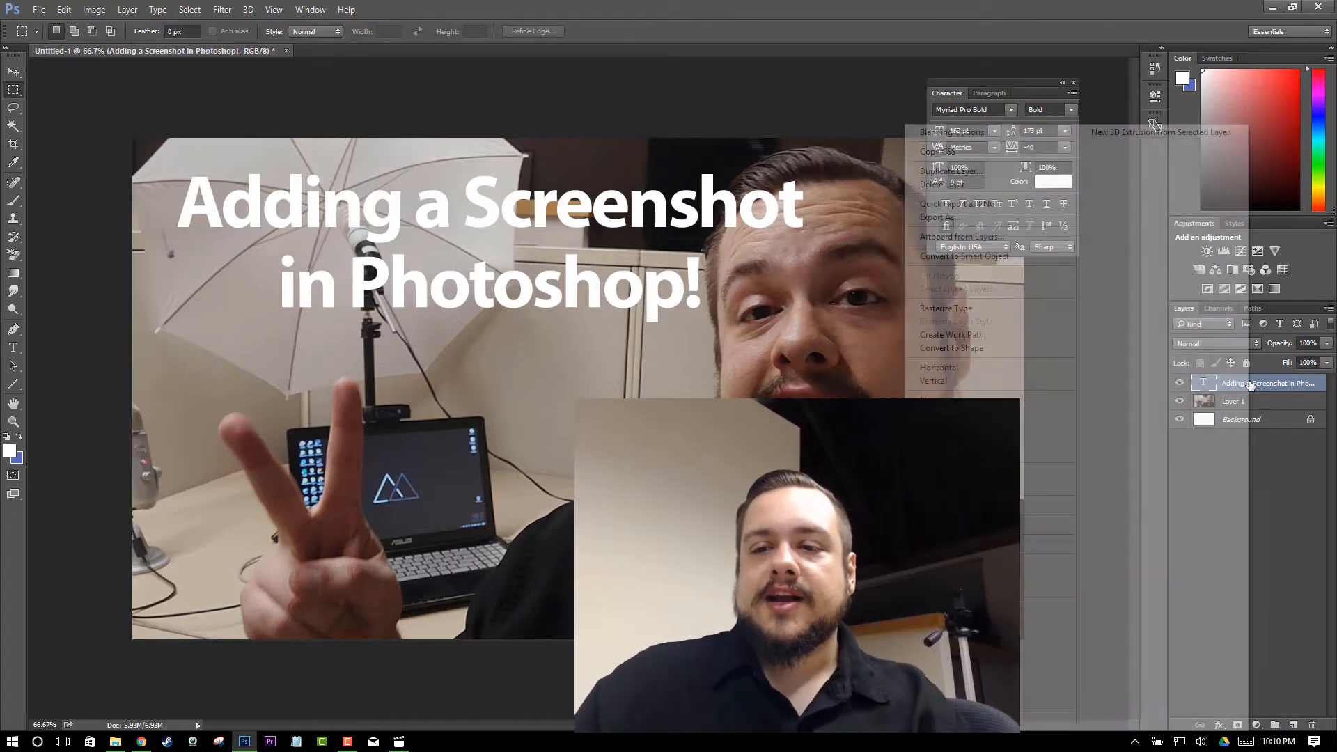
pyautogui.rightClick(1270, 385)
pyautogui.click(1270, 385)
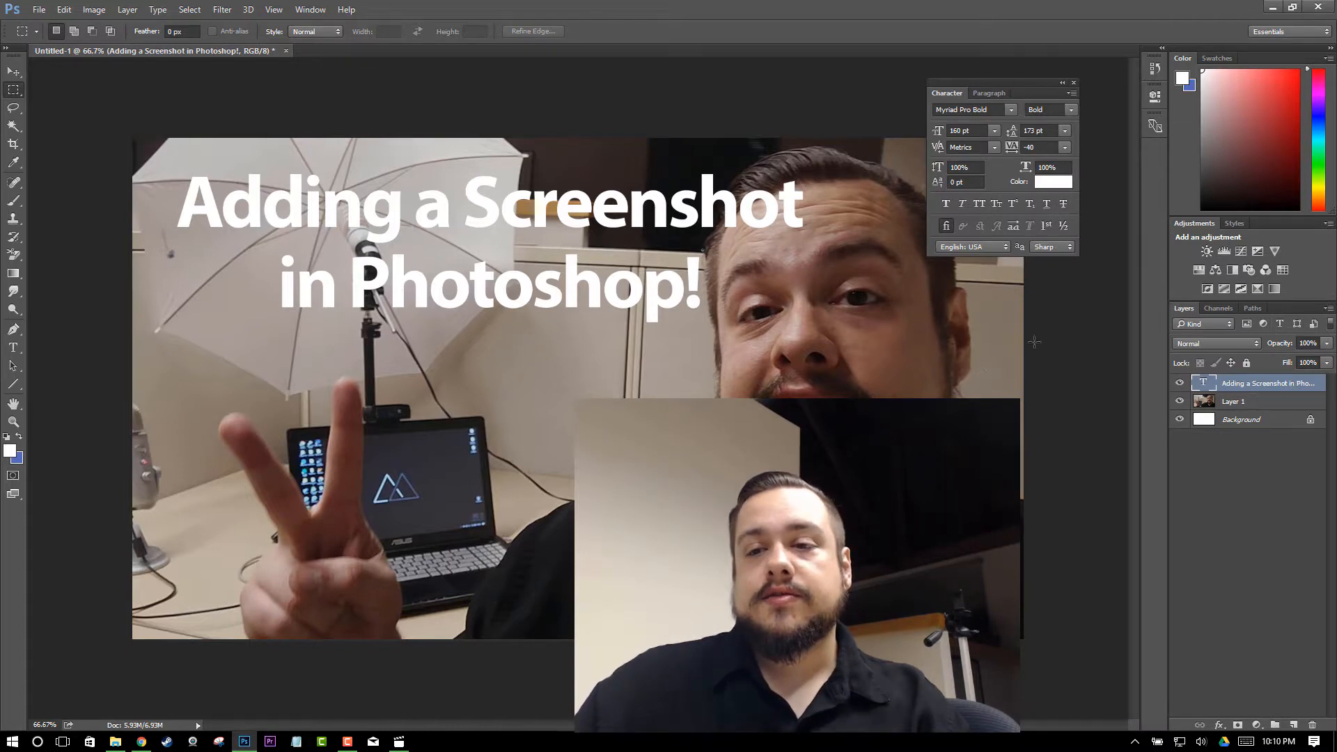
pyautogui.rightClick(1229, 387)
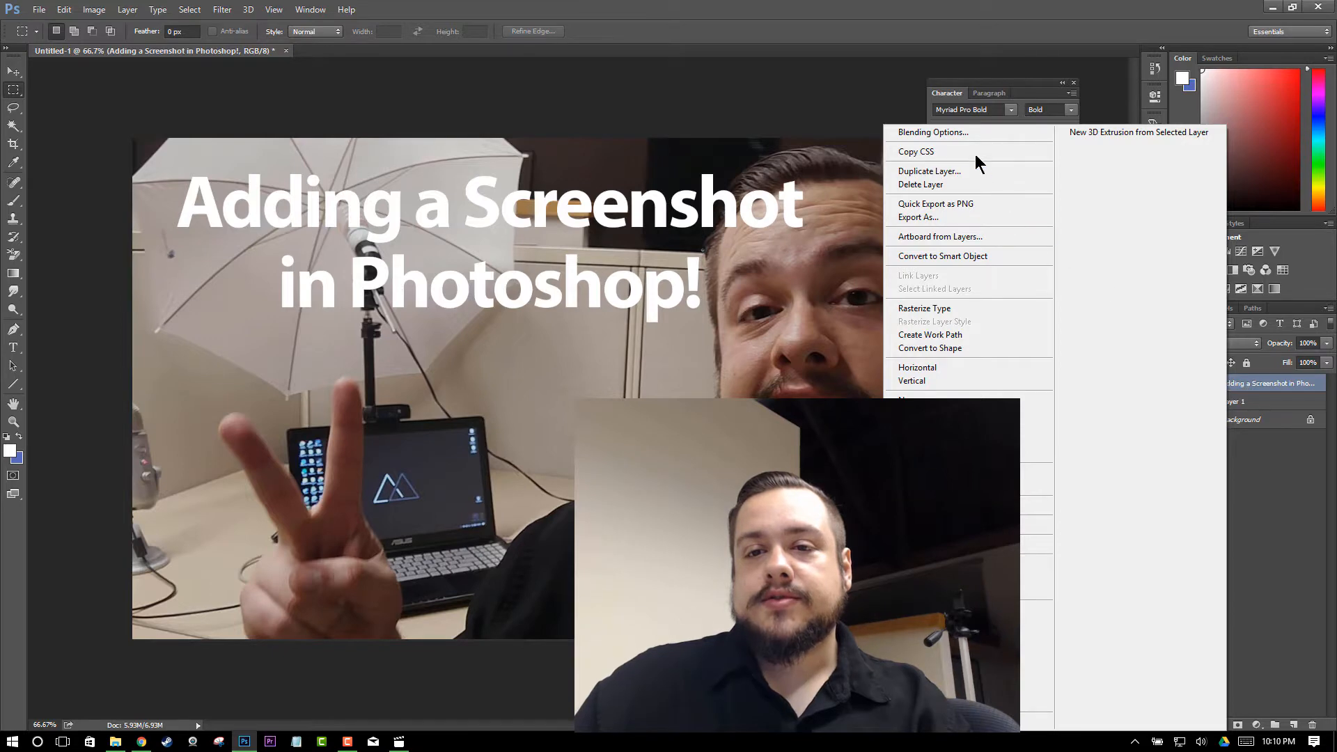
pyautogui.click(968, 139)
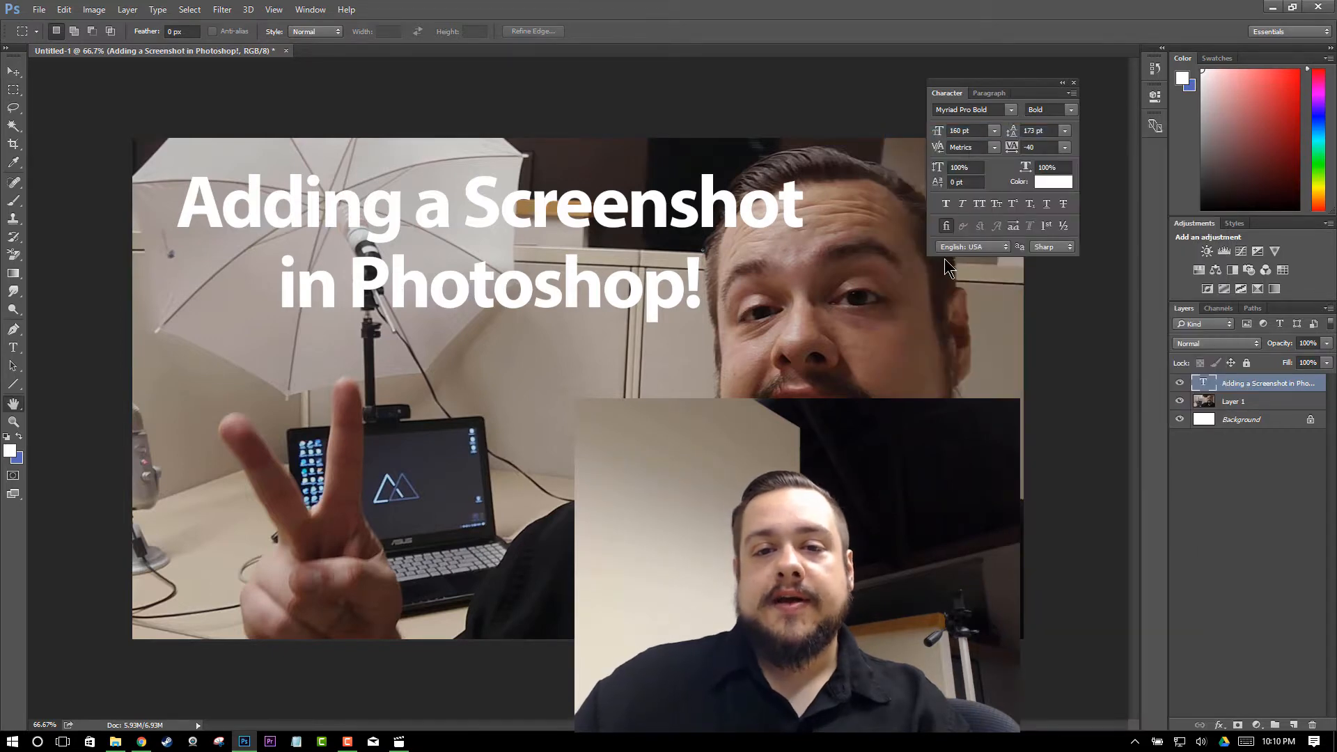
pyautogui.moveTo(904, 104); pyautogui.dragTo(927, 304)
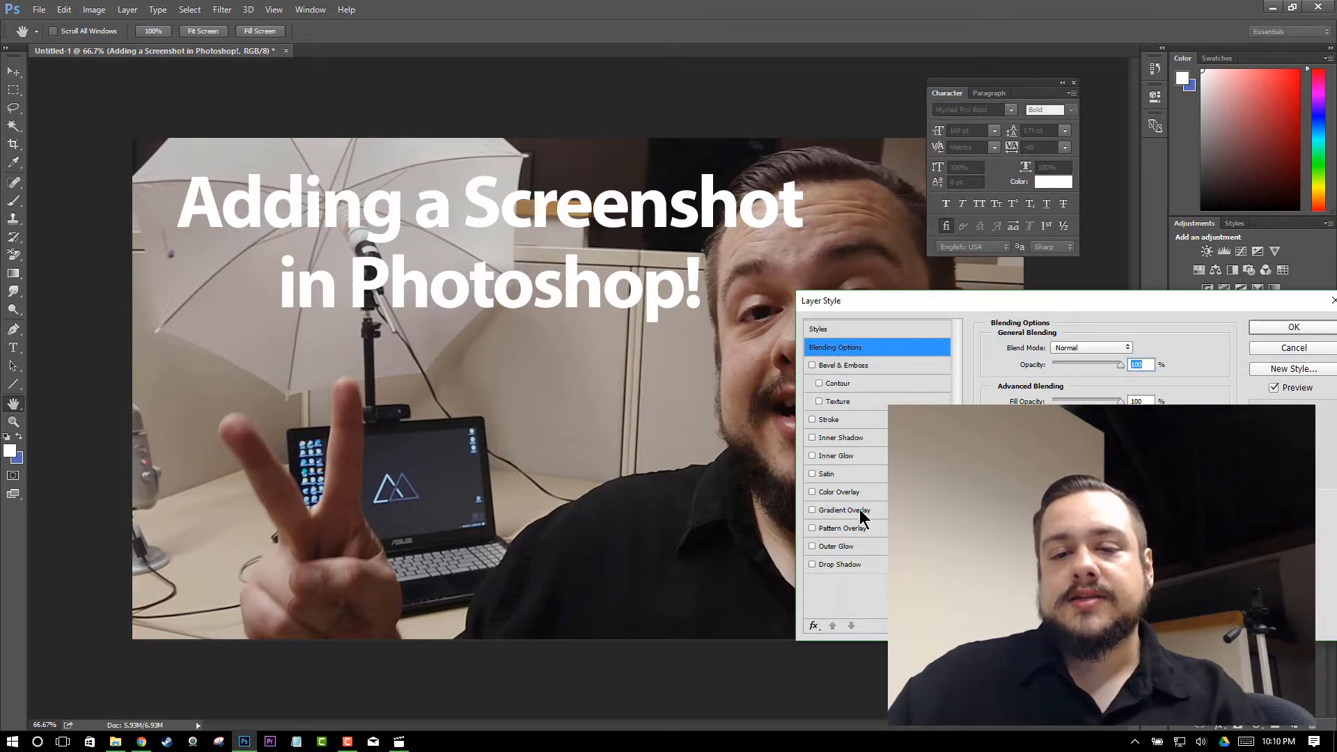
# Try a drop shadow on the title with distance 6 px, spread 44% and size 51 px, and switch it off.
pyautogui.click(842, 564)
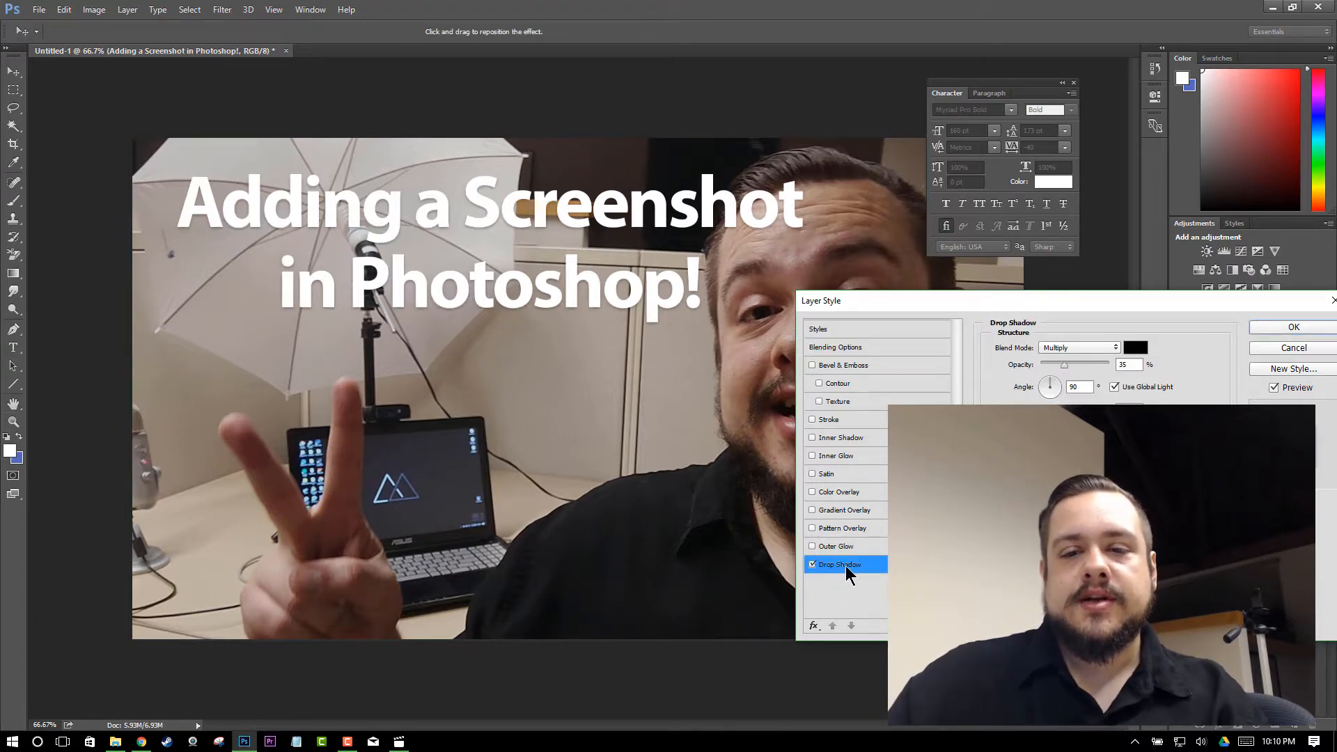
pyautogui.moveTo(1050, 444); pyautogui.dragTo(1047, 412)
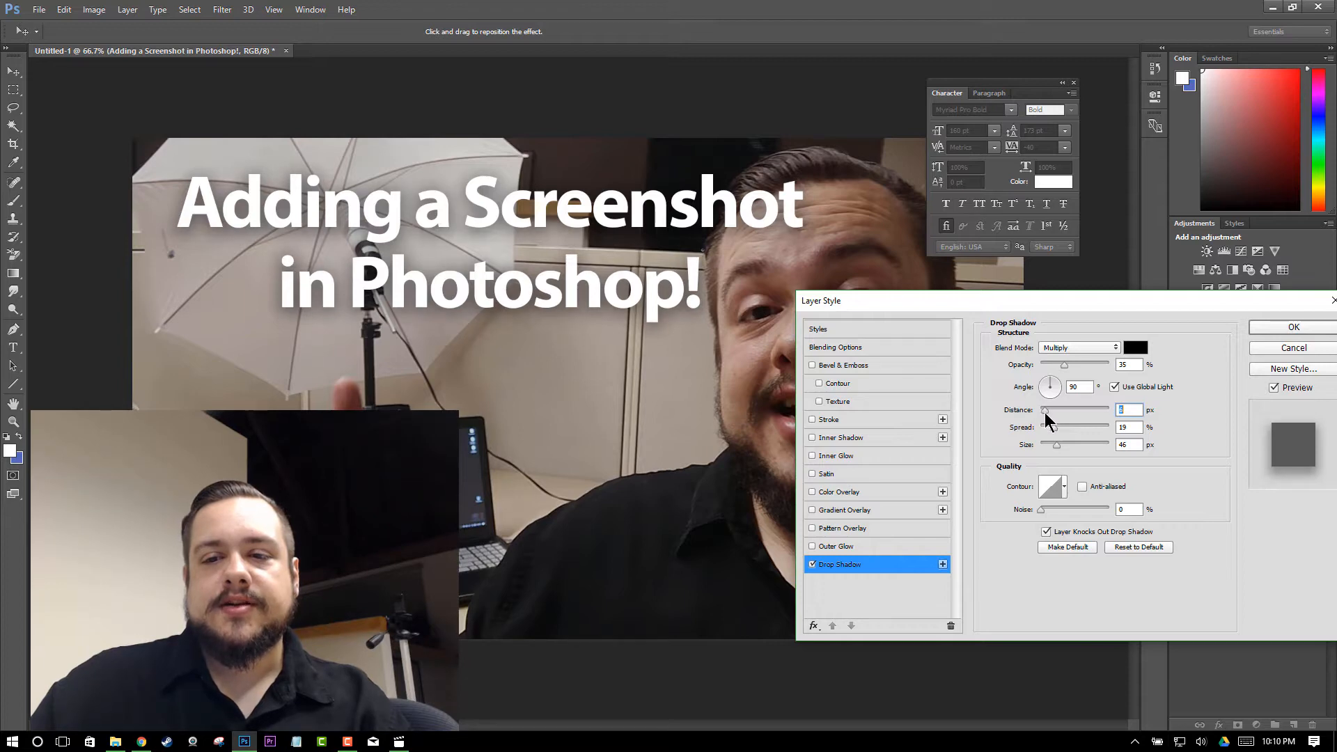
pyautogui.moveTo(1060, 427)
pyautogui.mouseDown()
pyautogui.moveTo(1076, 445)
pyautogui.moveTo(1091, 428)
pyautogui.moveTo(1055, 444)
pyautogui.moveTo(1073, 427)
pyautogui.moveTo(1117, 434)
pyautogui.moveTo(1073, 438)
pyautogui.mouseUp()
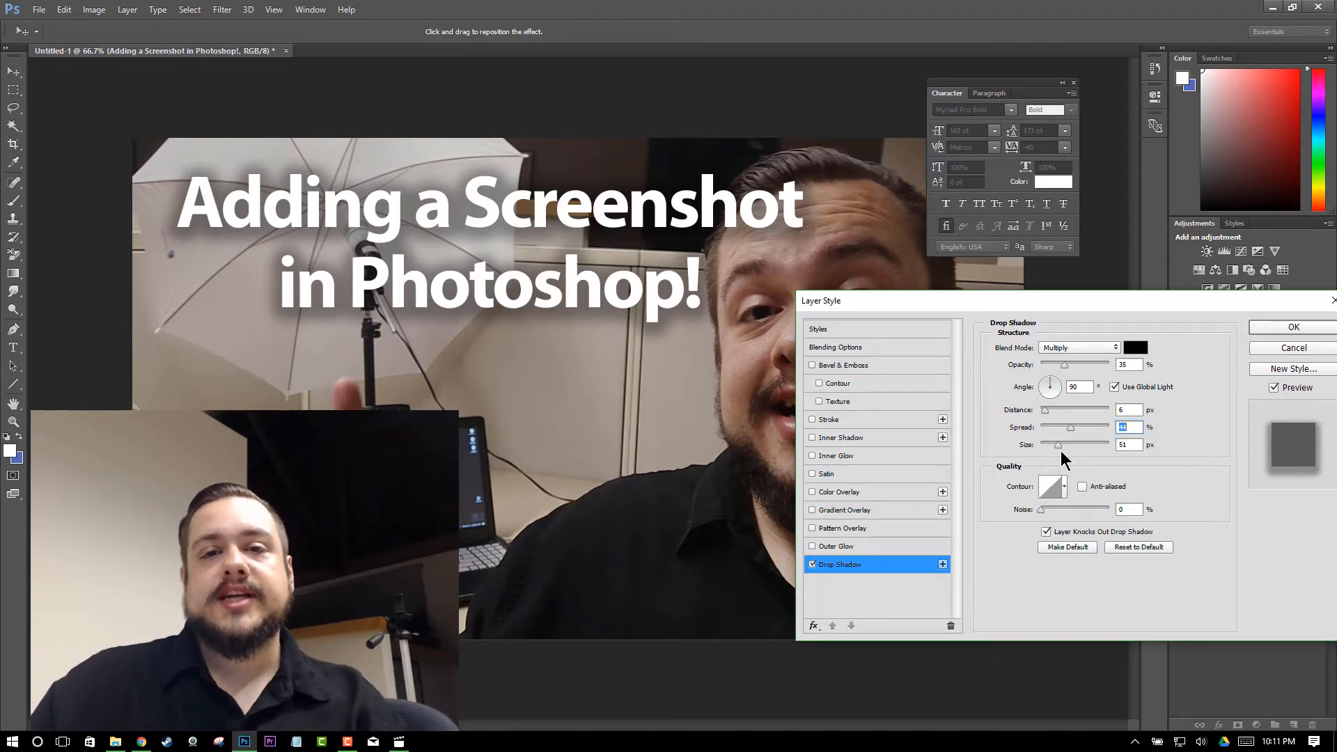
pyautogui.click(812, 564)
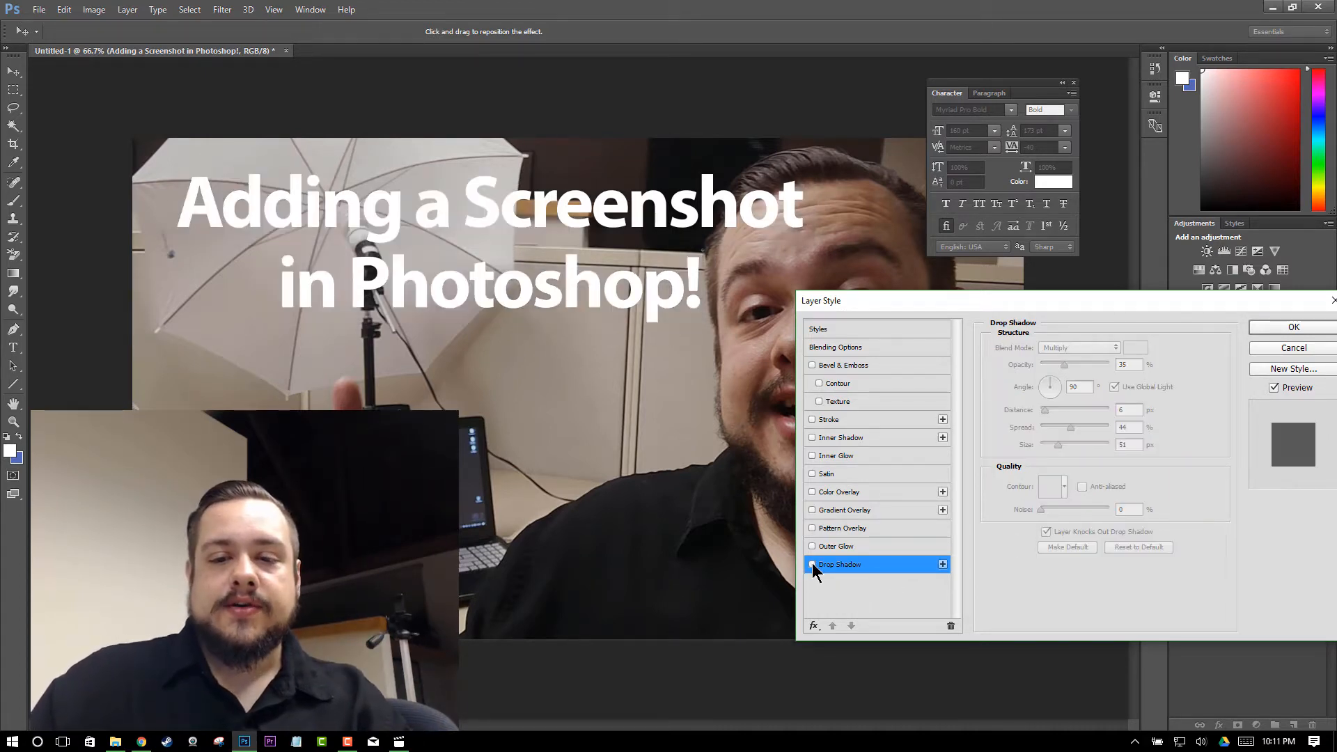
# Add an outside stroke to the title and set its color to black (000000).
pyautogui.click(833, 419)
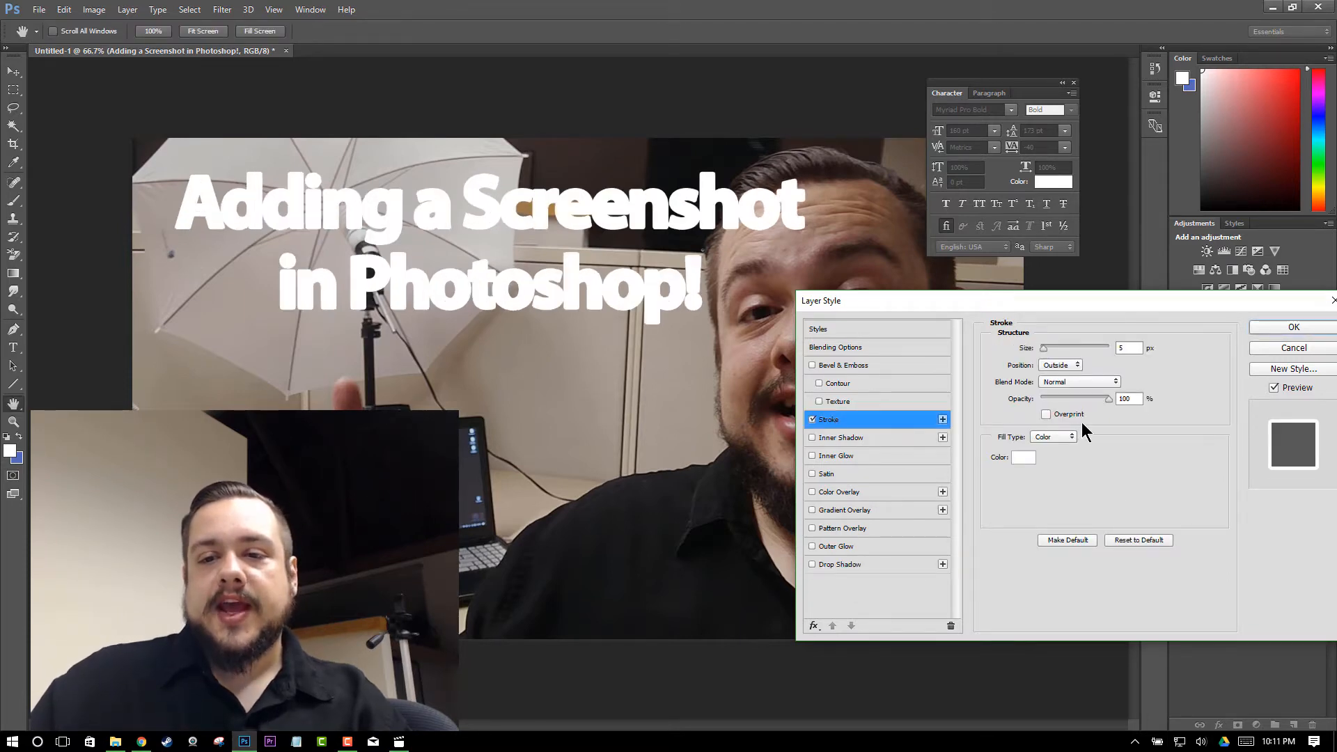
pyautogui.click(1035, 459)
pyautogui.click(298, 290)
pyautogui.moveTo(298, 290); pyautogui.dragTo(219, 391)
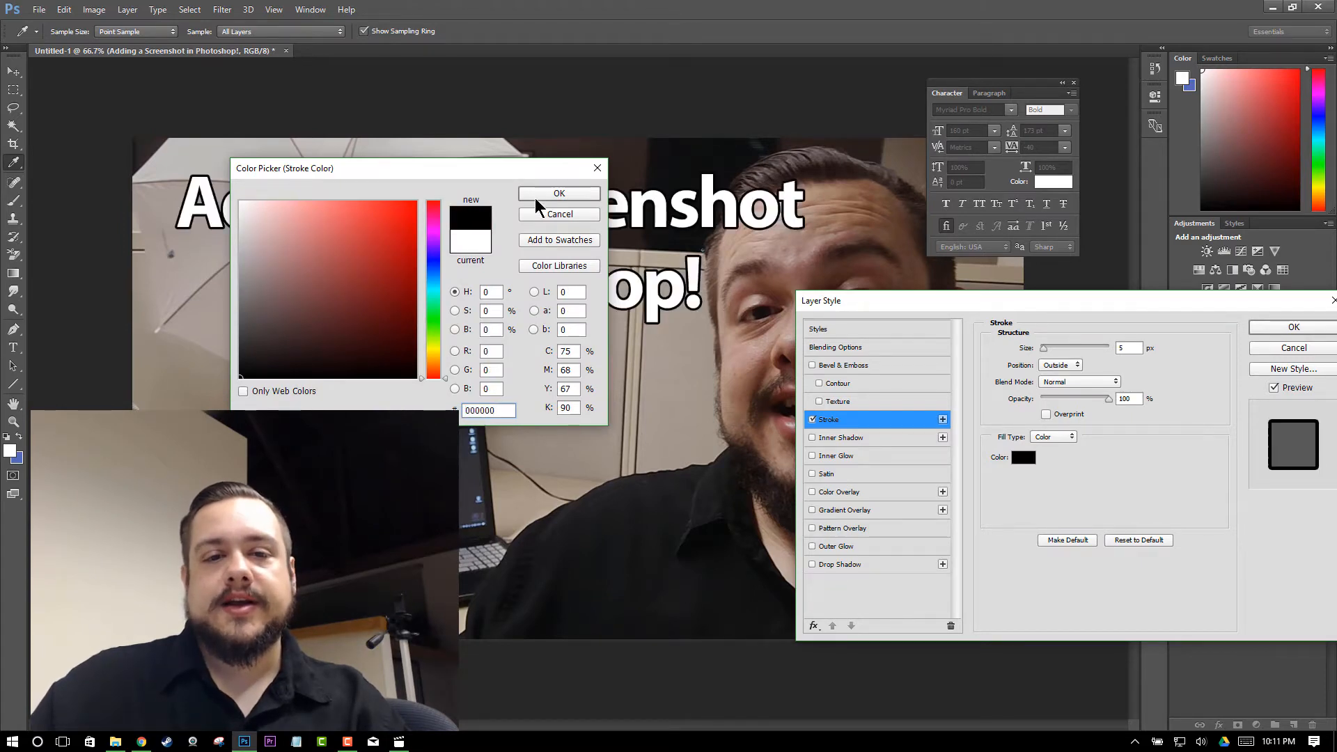
pyautogui.click(550, 193)
pyautogui.click(1024, 457)
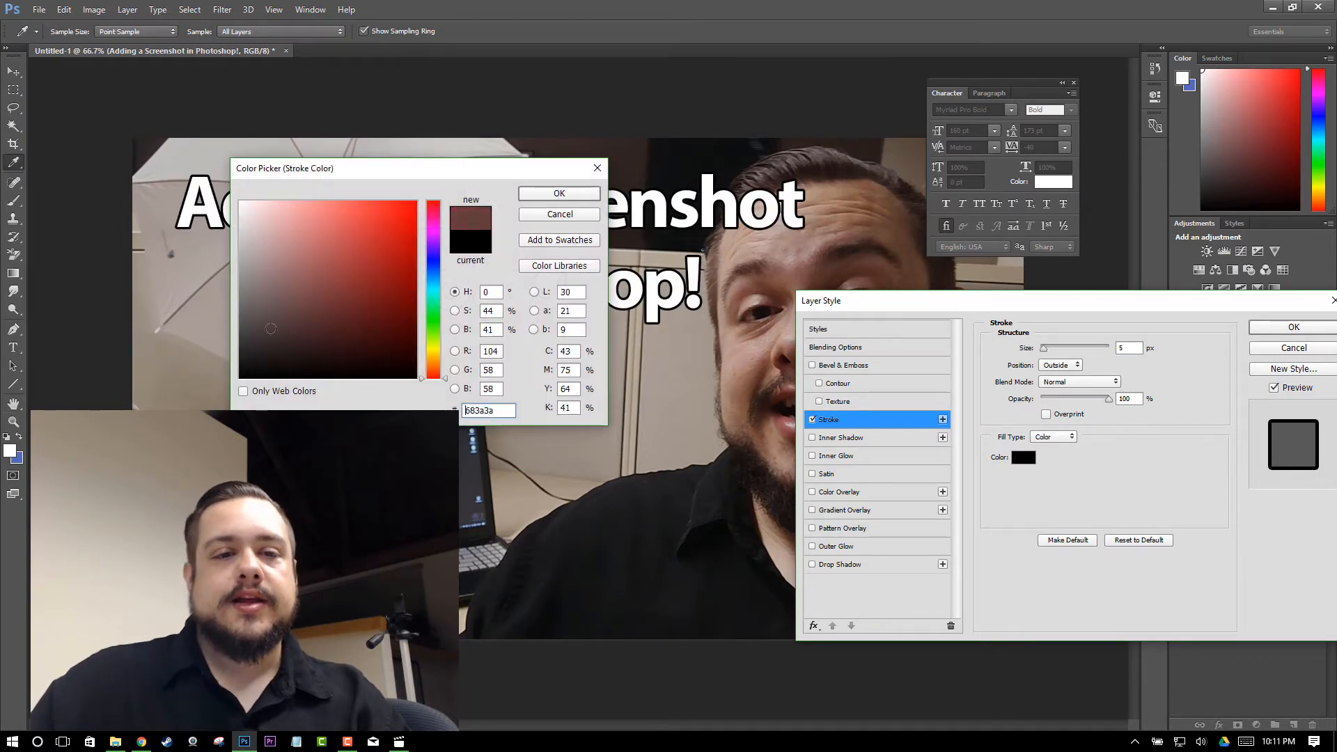
pyautogui.click(559, 193)
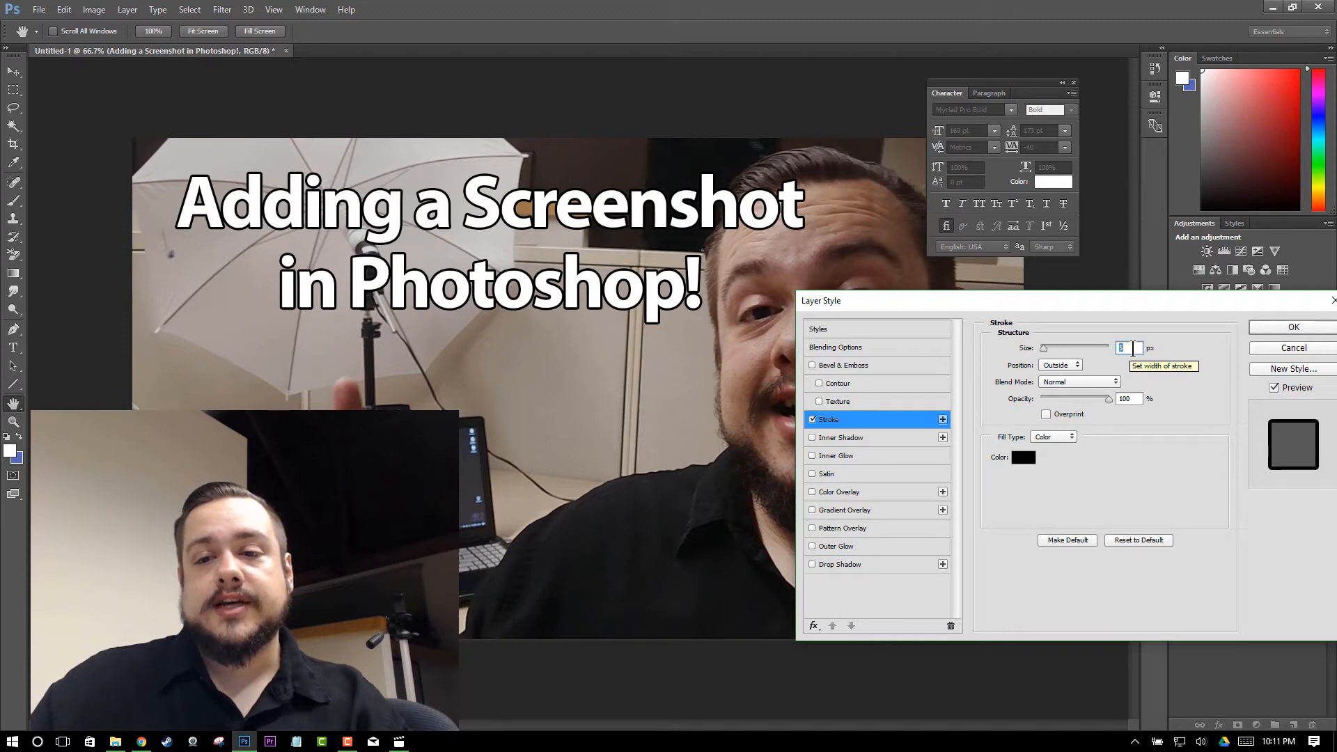
# Increase the title's stroke size to 20 px and apply the layer style.
pyautogui.press('Up')
pyautogui.press('Up')
pyautogui.press('Up')
pyautogui.press('Up')
pyautogui.press('Up')
pyautogui.press('Up')
pyautogui.press('Up')
pyautogui.press('Up')
pyautogui.press('Up')
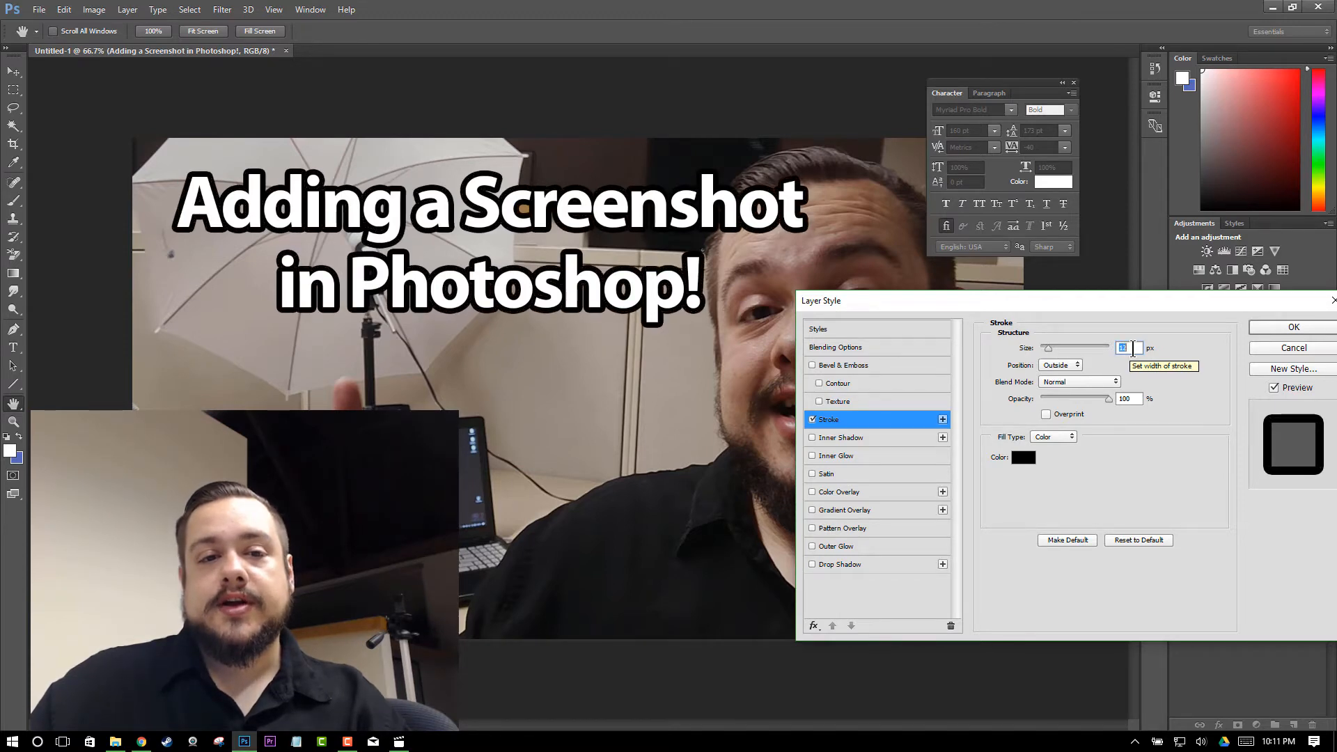
pyautogui.press('Up')
pyautogui.press('Up')
pyautogui.press('Up')
pyautogui.press('Up')
pyautogui.press('Up')
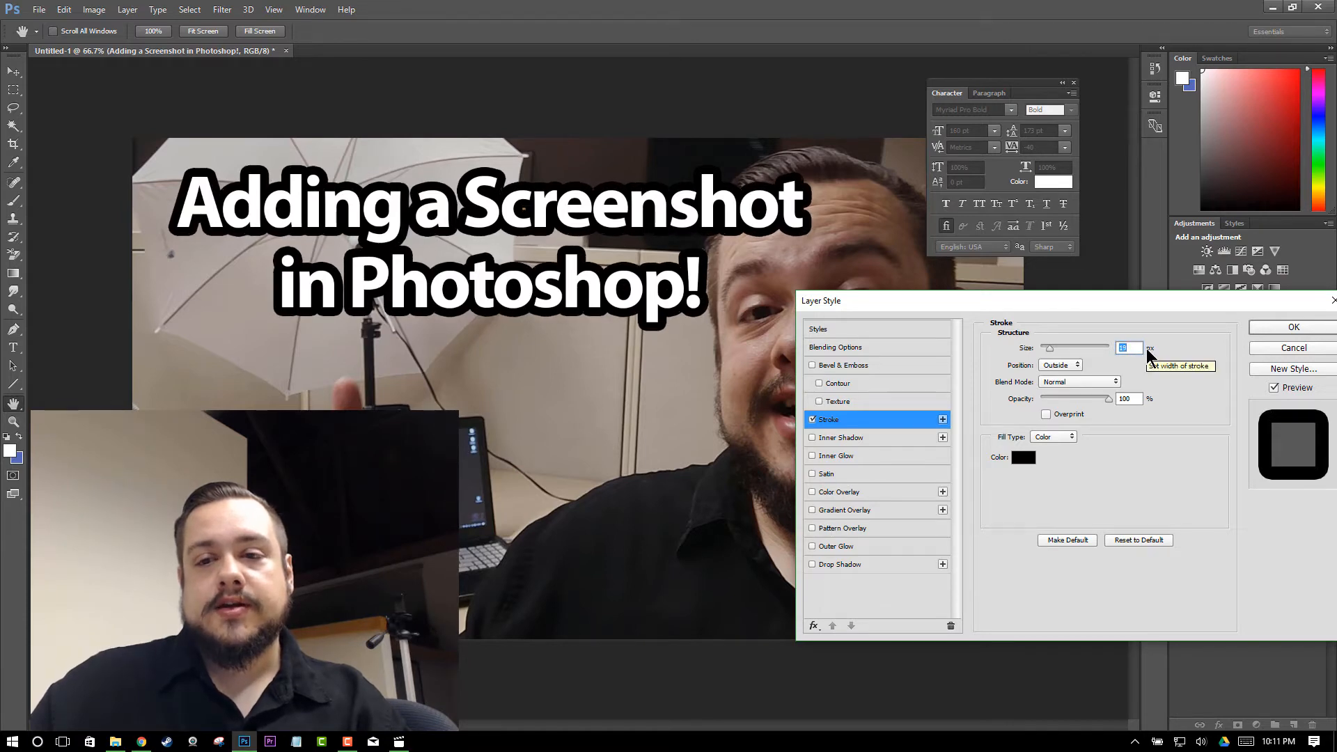
pyautogui.press('Up')
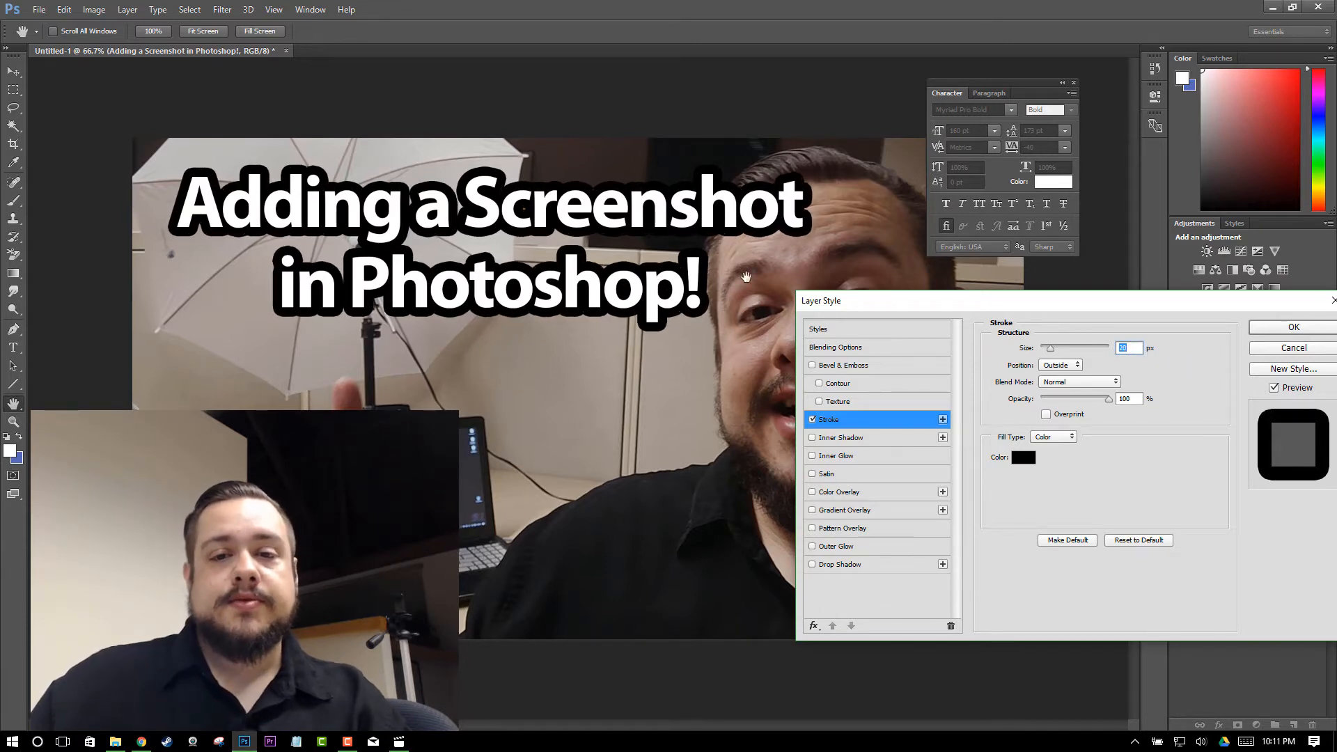
pyautogui.click(1279, 326)
# Move the outlined title slightly left and down on the photo, and shift the floating character settings partly off the image.
pyautogui.click(13, 71)
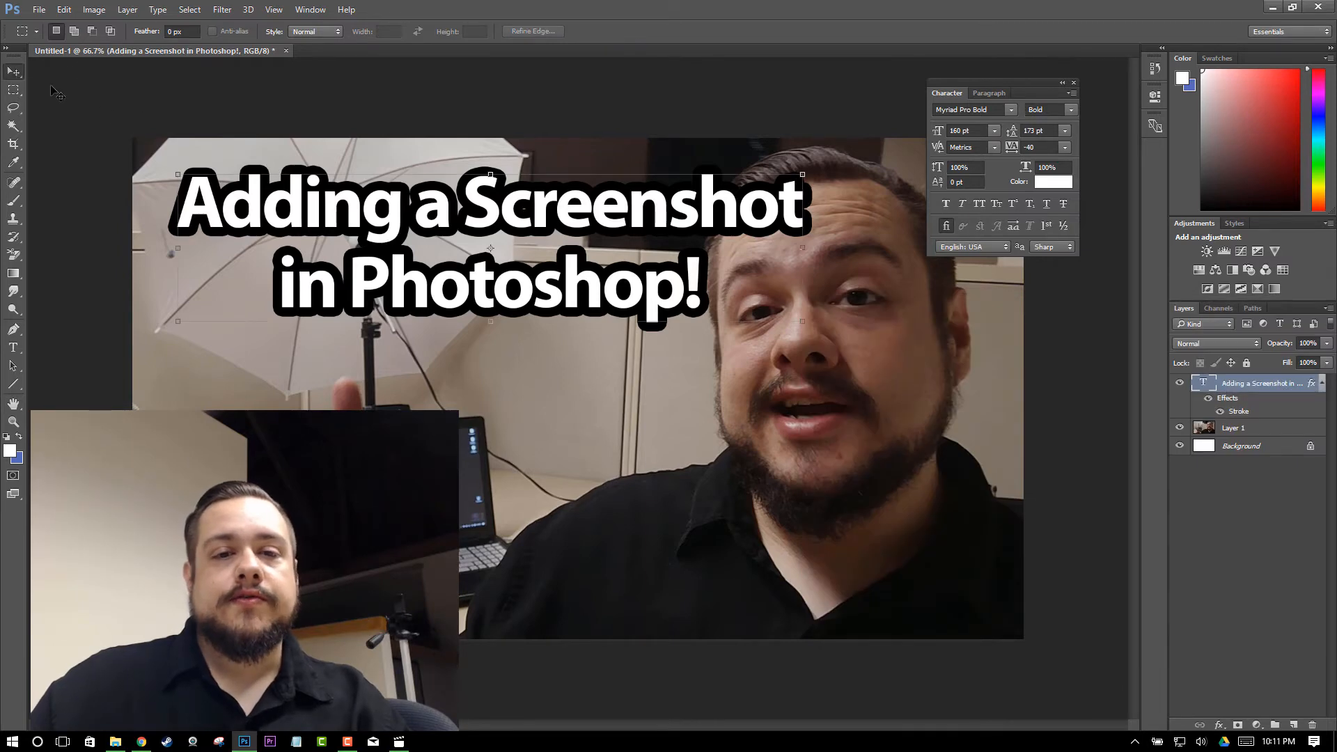
pyautogui.moveTo(631, 219); pyautogui.dragTo(563, 170)
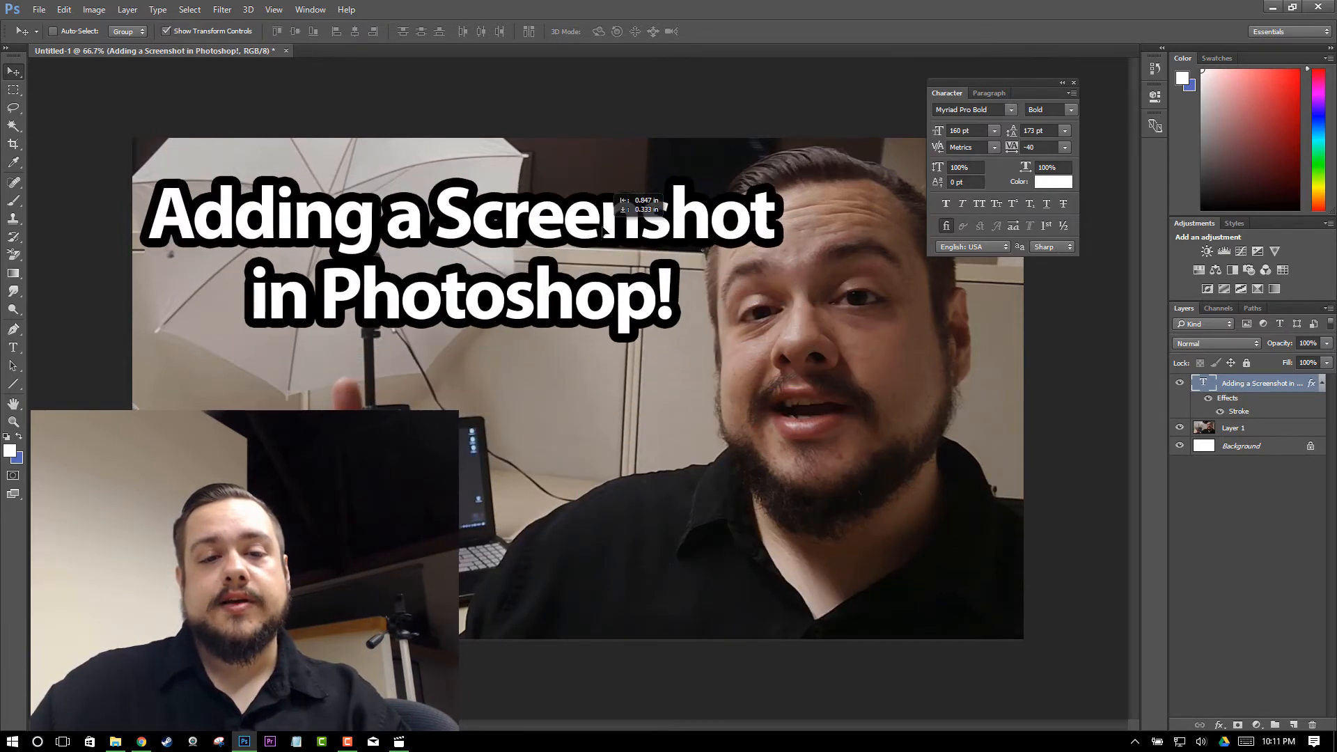
pyautogui.moveTo(604, 227); pyautogui.dragTo(605, 228)
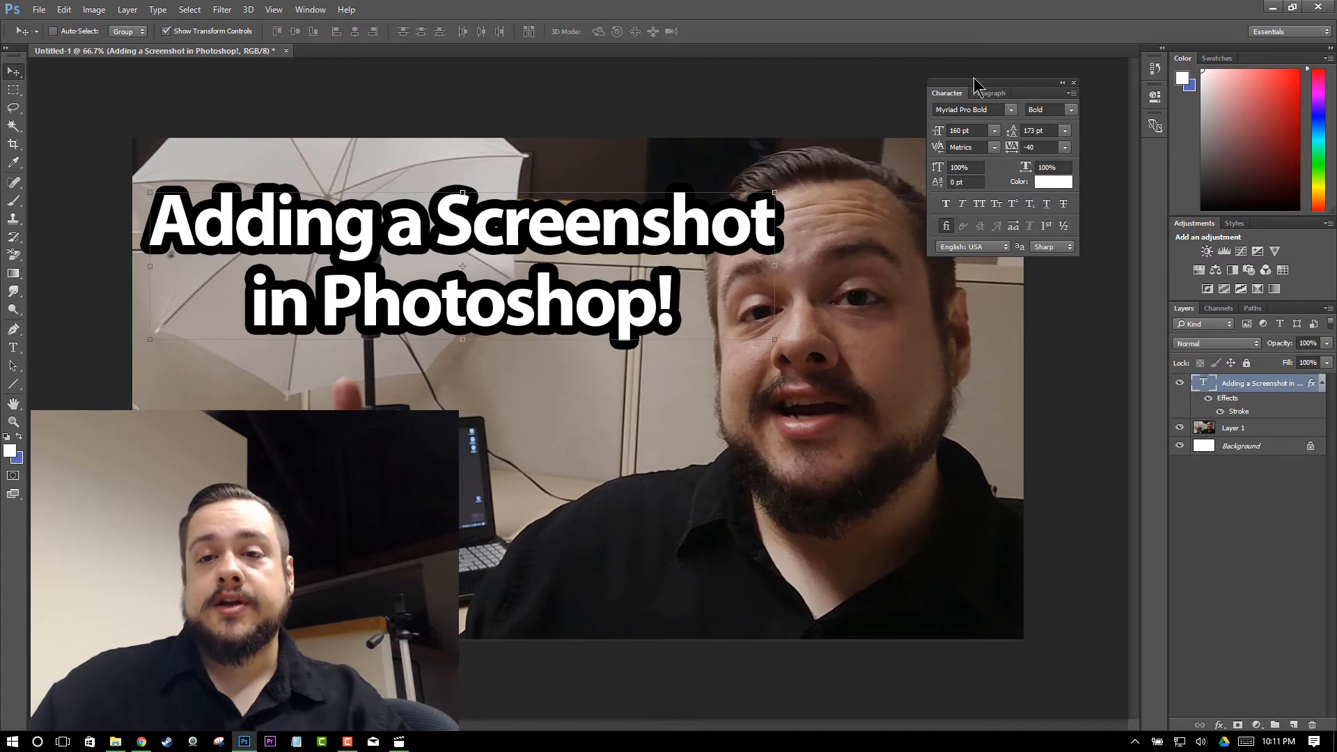
pyautogui.moveTo(970, 91); pyautogui.dragTo(1053, 92)
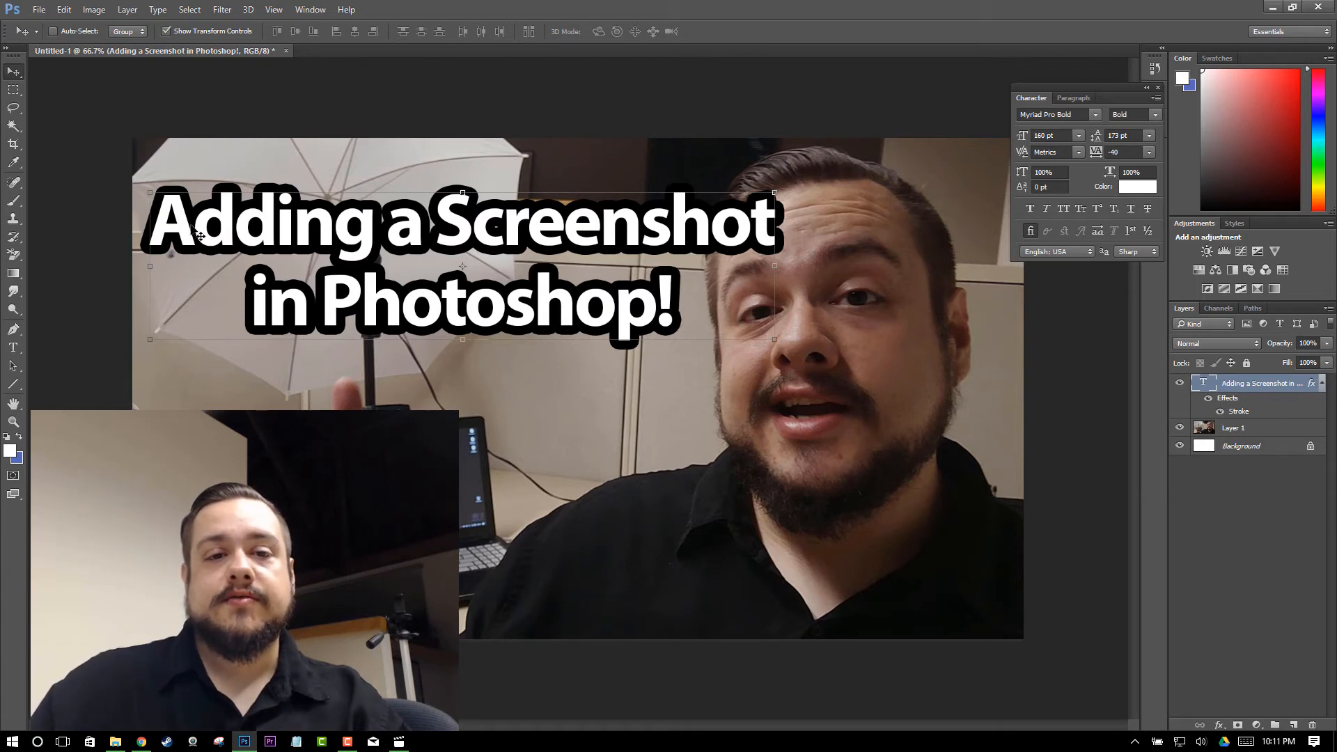
pyautogui.click(11, 93)
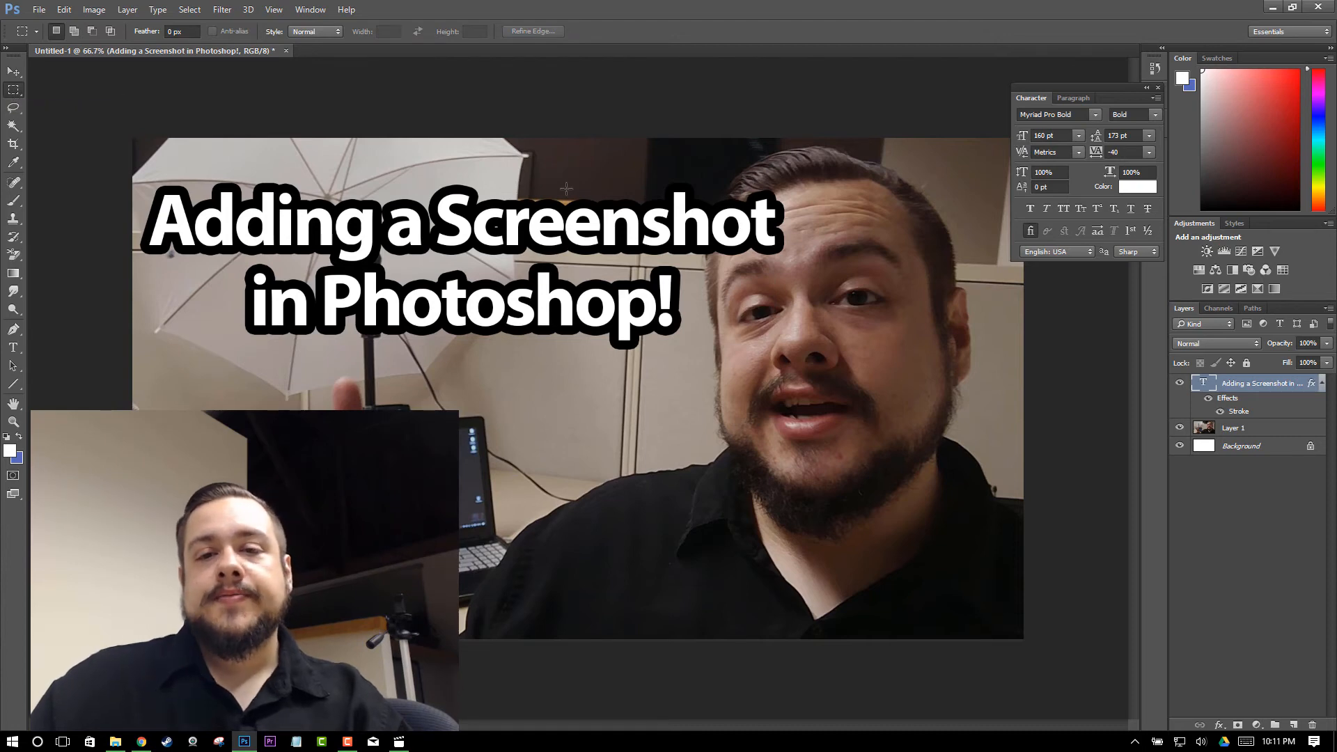